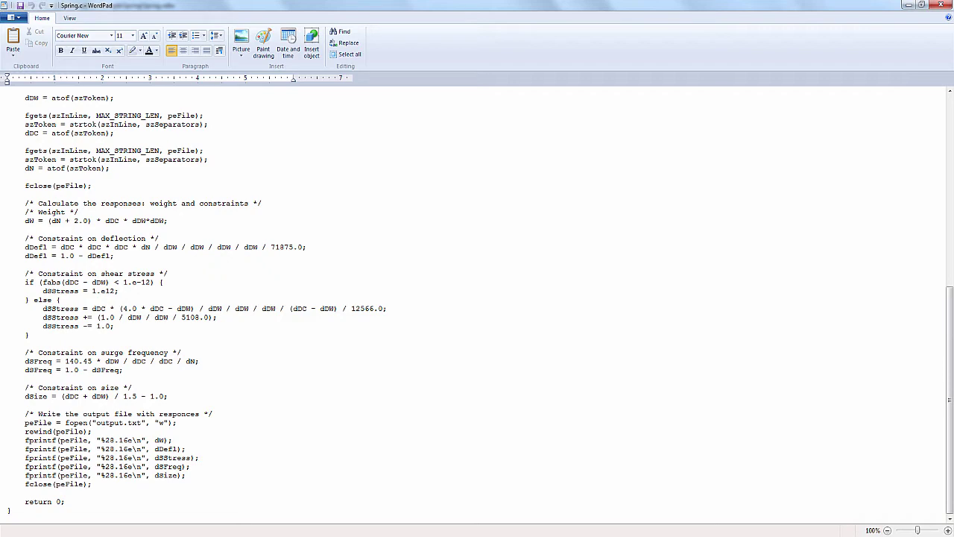
Step: Close the Spring.c source file in WordPad
click(941, 4)
Step: Close output.txt, then lay out Start → Optimization (with executable wrapper inside) → Stop, auto-connected and rearranged
click(914, 94)
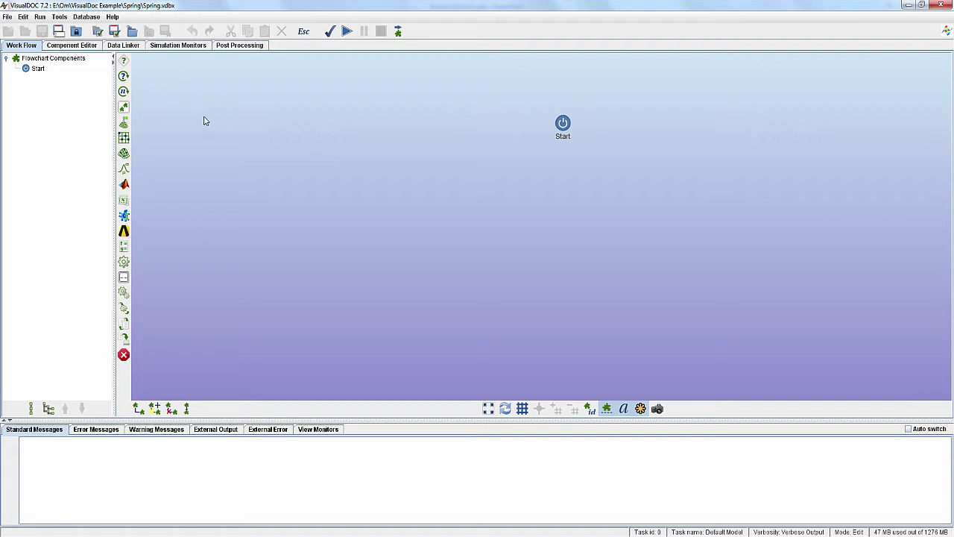
drag(126, 124, 562, 171)
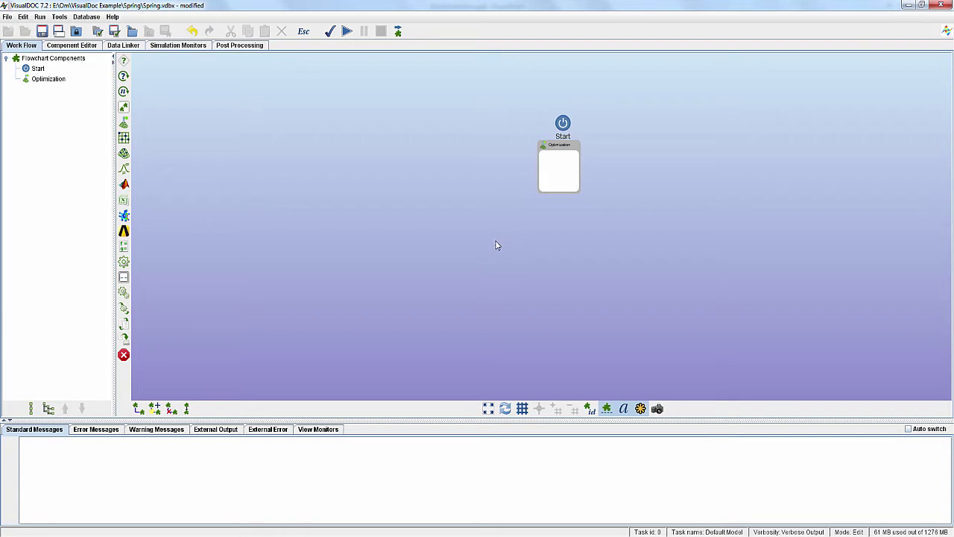
click(124, 308)
click(551, 172)
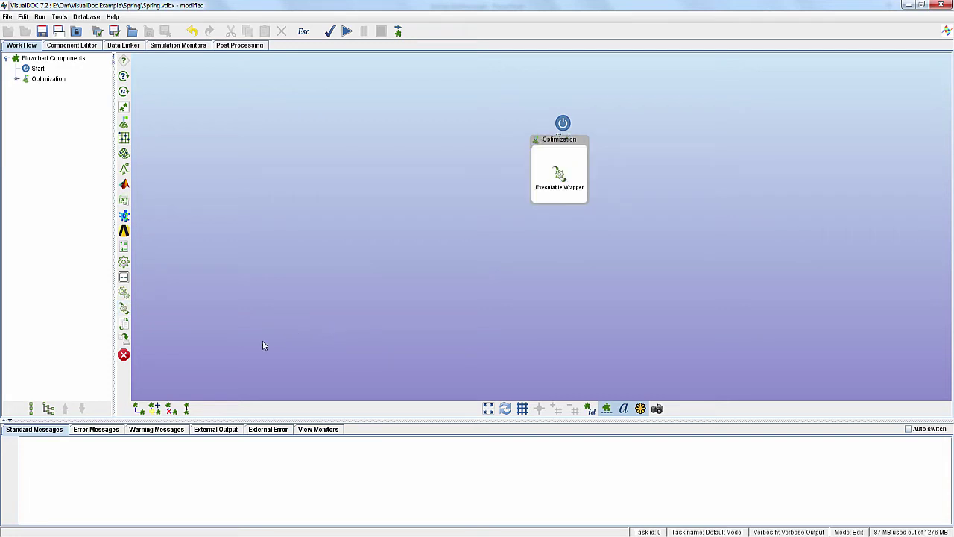
click(124, 354)
click(568, 231)
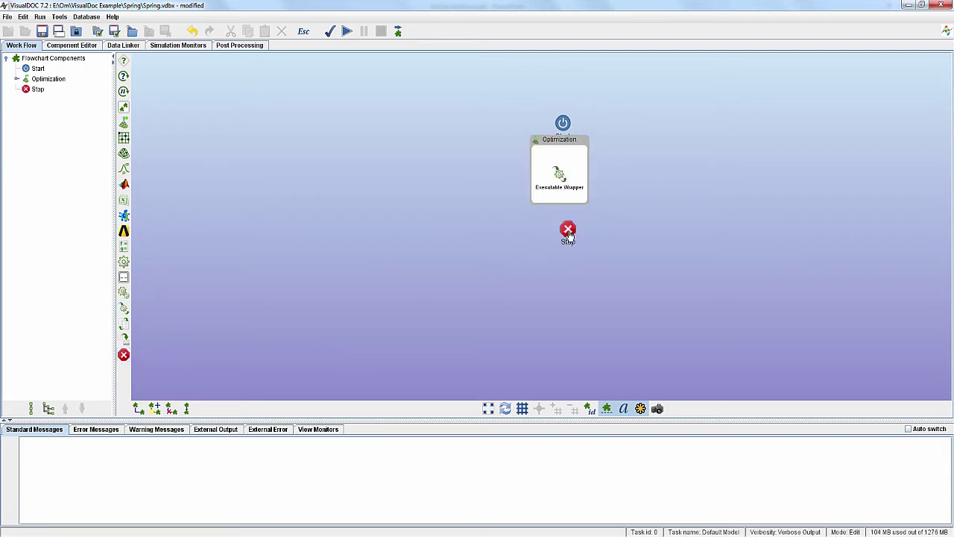
click(75, 59)
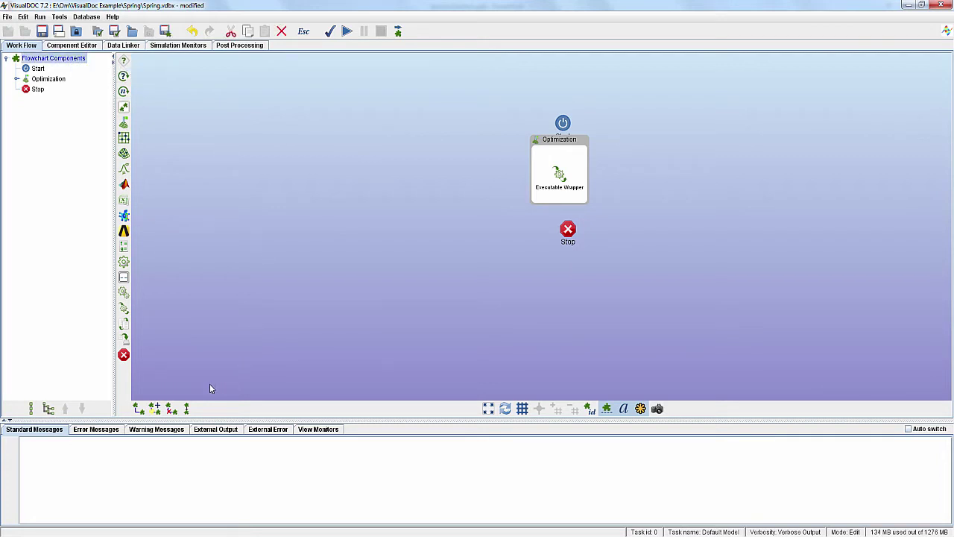
click(155, 409)
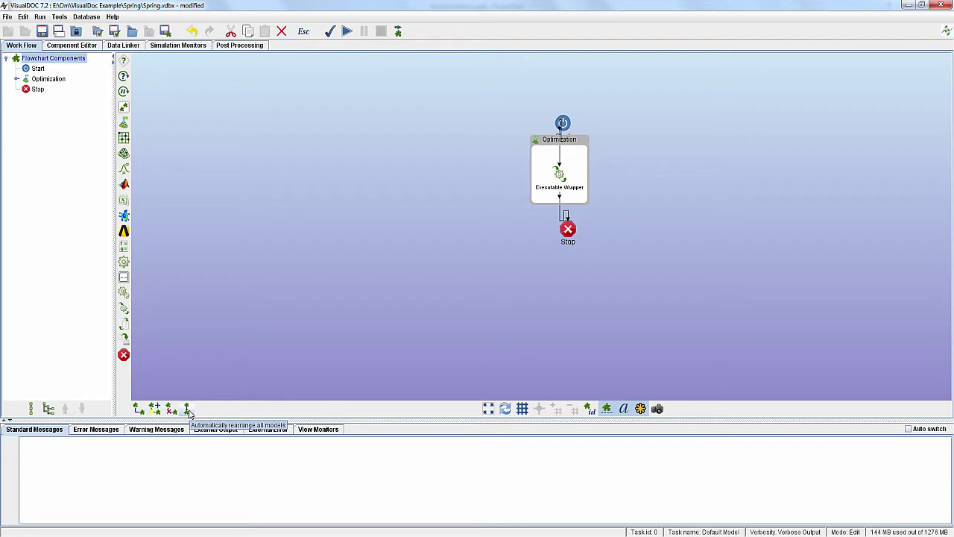
click(188, 410)
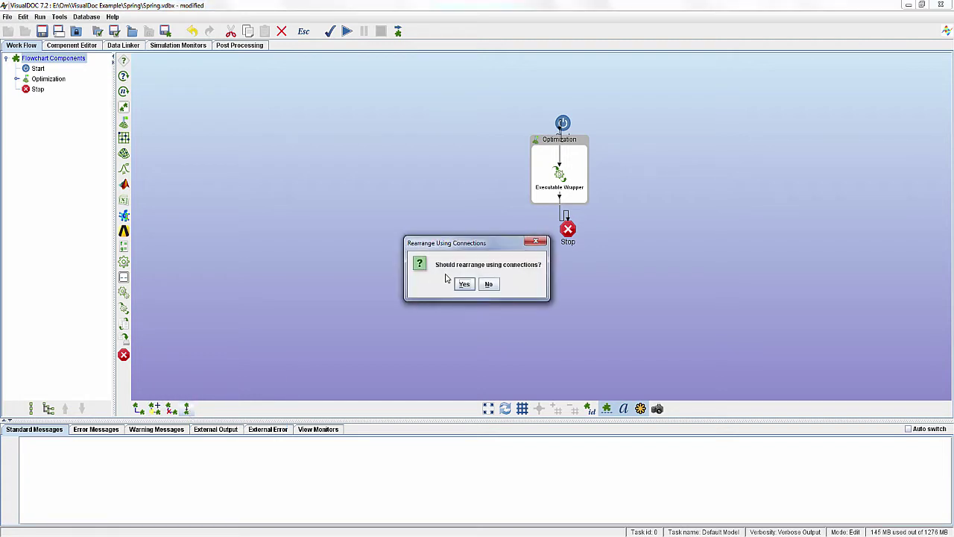
click(465, 285)
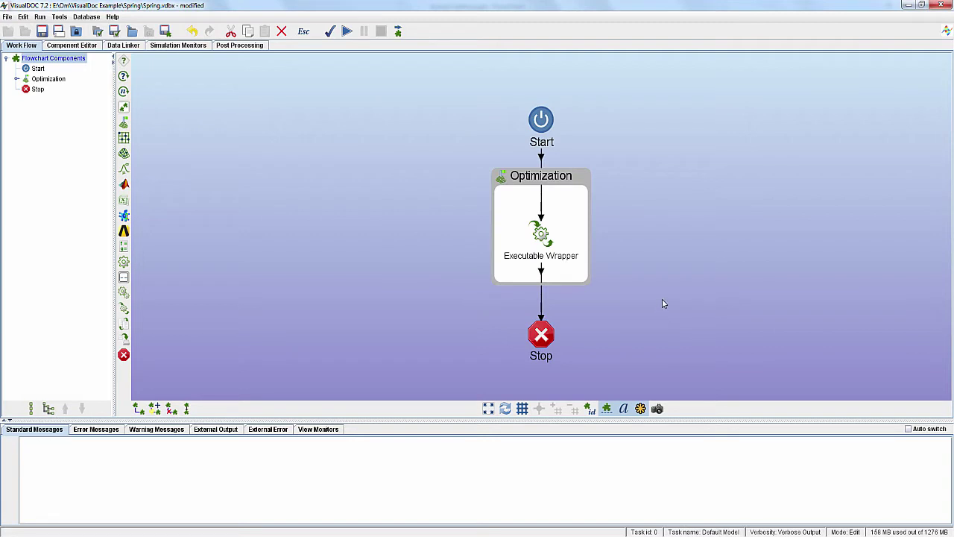
Step: Rename the executable wrapper to 'Spring Analysis' and open its component settings
click(541, 235)
right_click(541, 235)
click(574, 249)
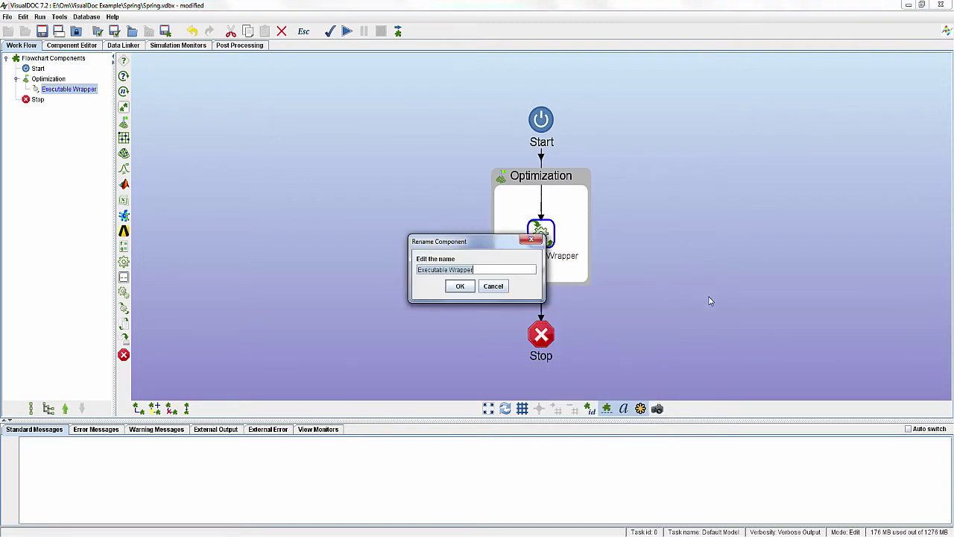
key(BackSpace)
text(Spring Analysis)
click(462, 289)
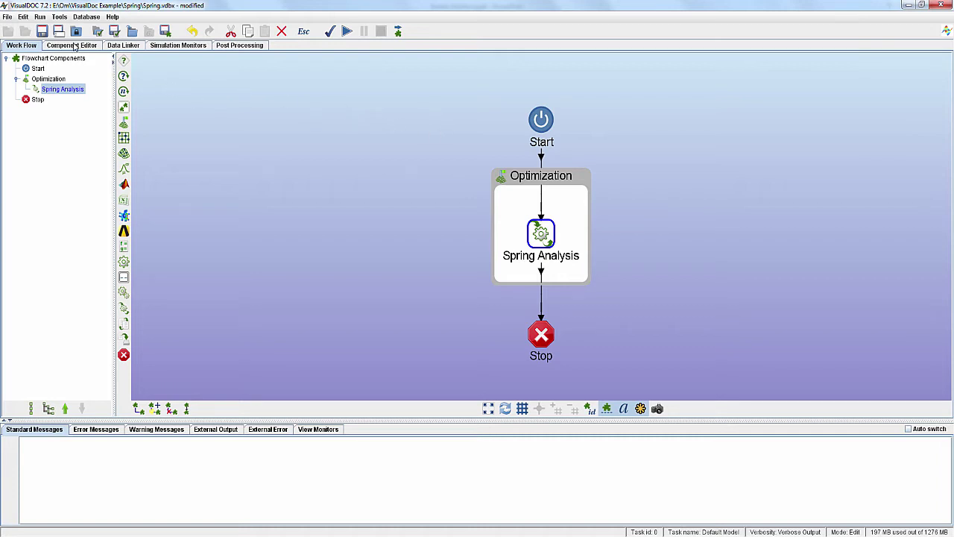
click(76, 49)
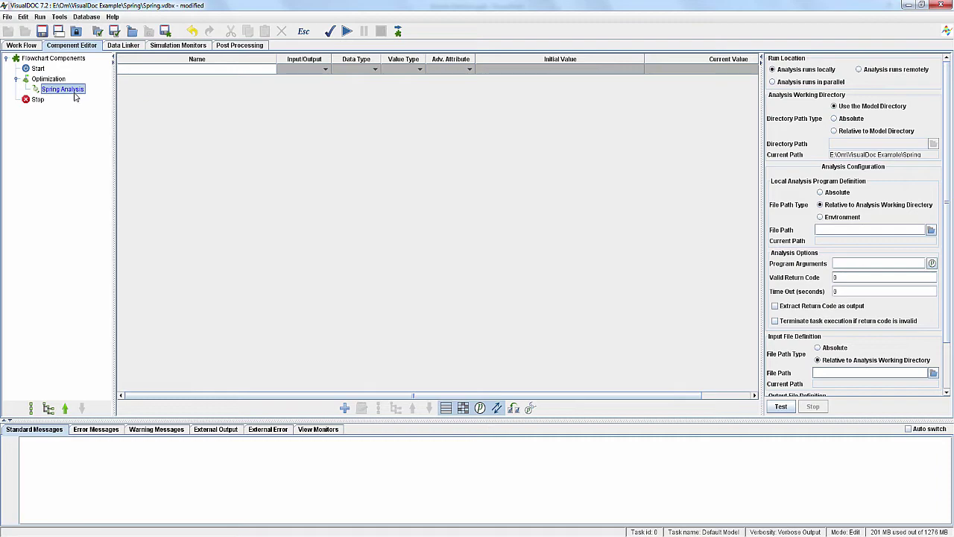
Step: Add the eight variables and give dW, dC, N initial values 0.05, 0.1 and 10.0
click(170, 95)
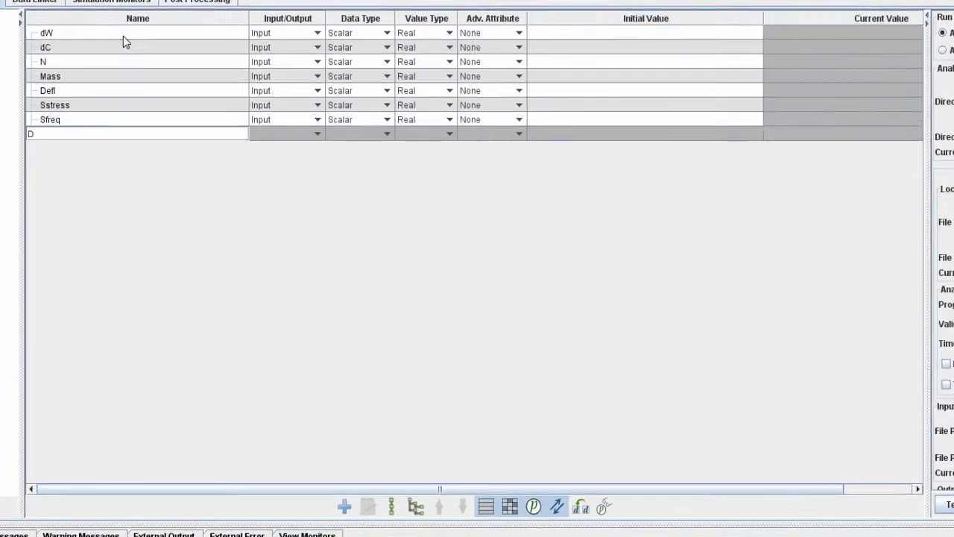
text(D)
key(Return)
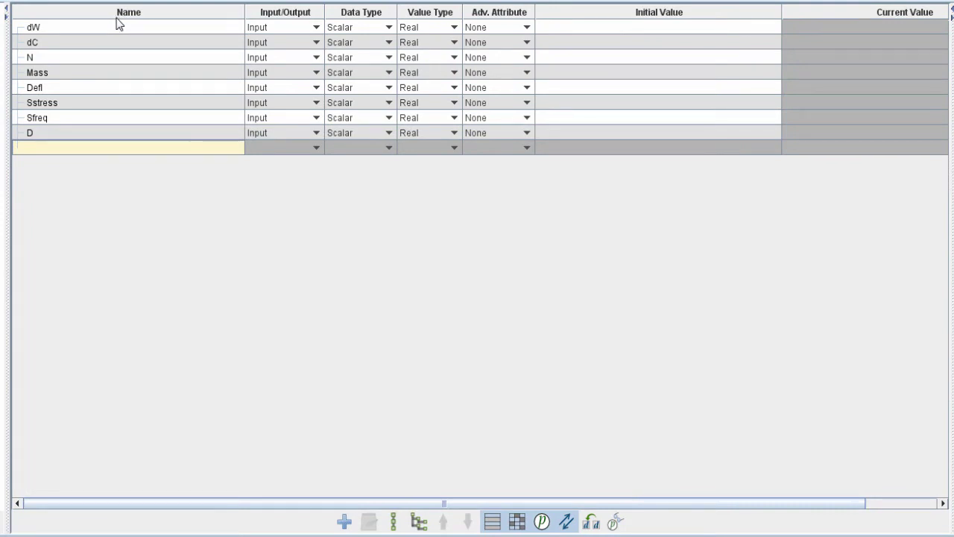
click(660, 28)
text(0.05)
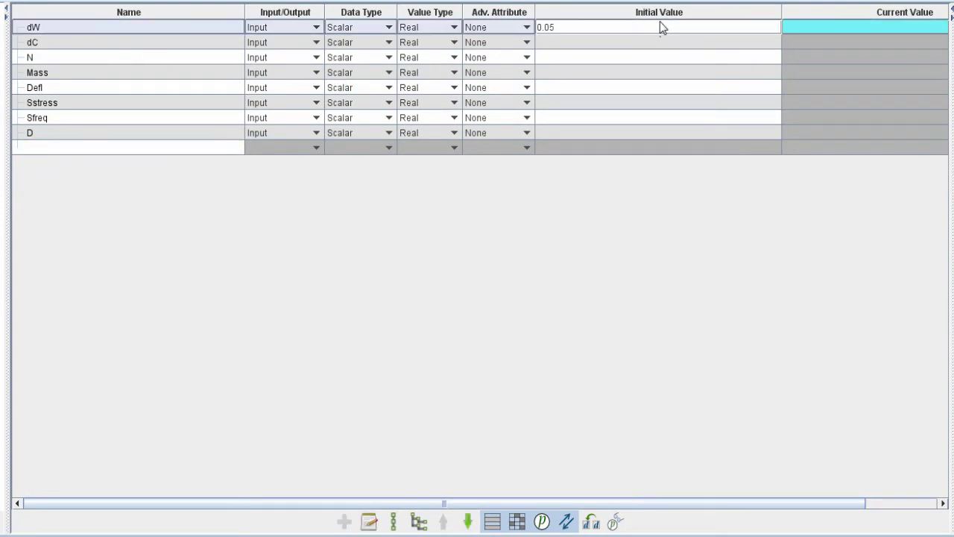
key(Return)
text(0.1)
key(Return)
text(10.0)
key(Return)
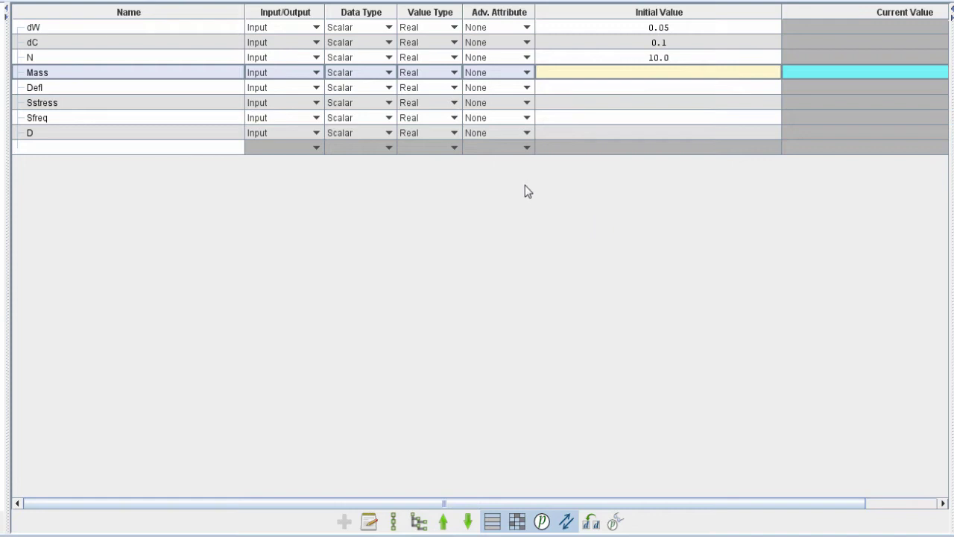
Step: Set Mass, Defl, Sstress, Sfreq and D to Output
click(317, 73)
click(273, 102)
click(314, 88)
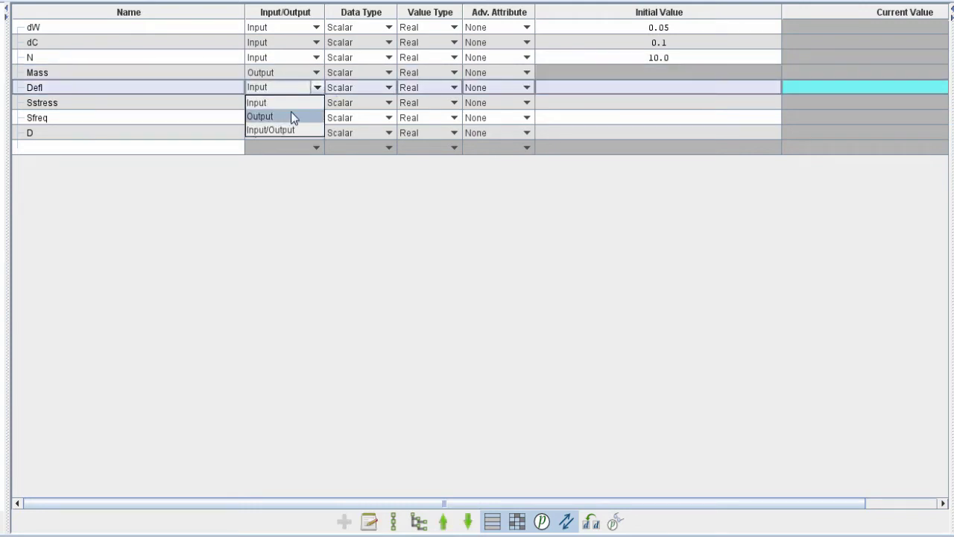
click(305, 117)
click(308, 103)
click(288, 130)
click(315, 120)
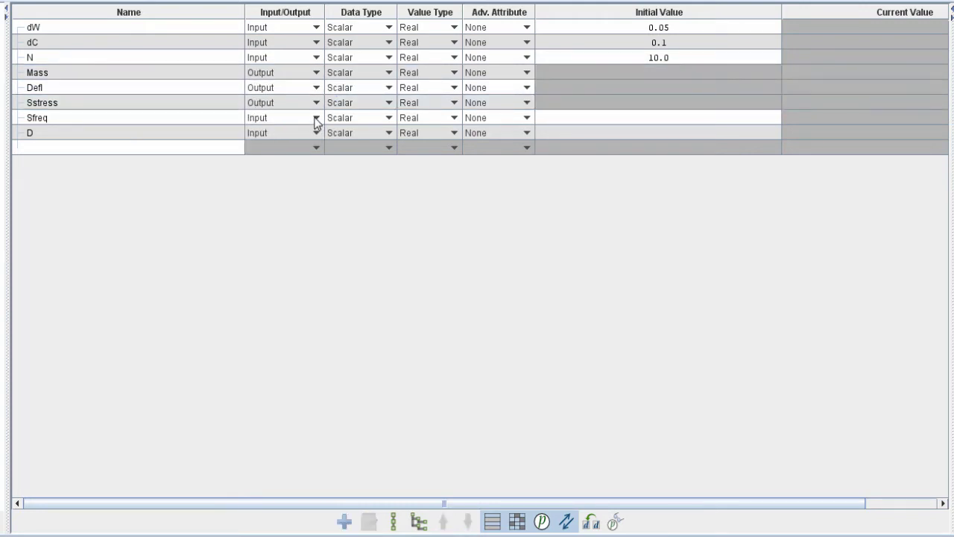
click(306, 146)
click(316, 133)
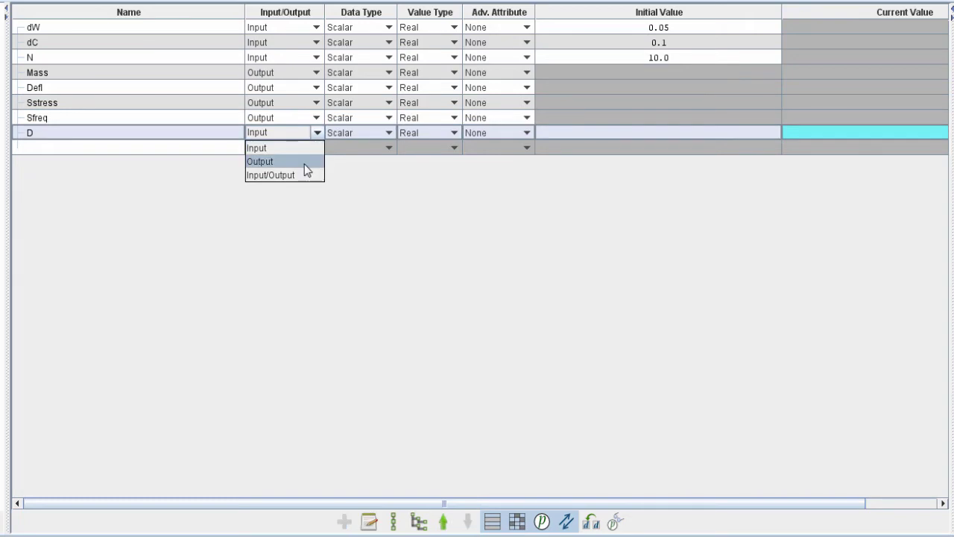
click(304, 162)
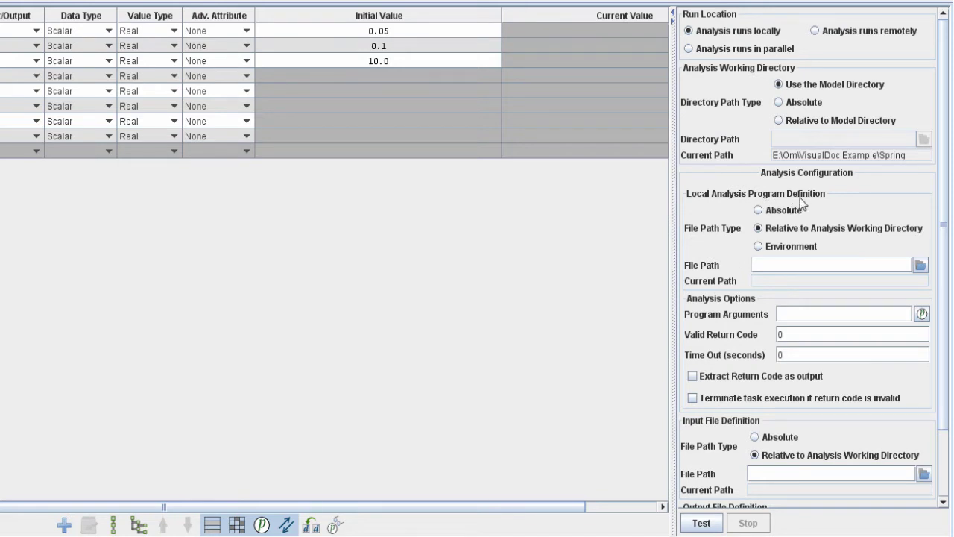
Step: Set the analysis program to Spring.exe using an absolute path
click(758, 211)
click(920, 266)
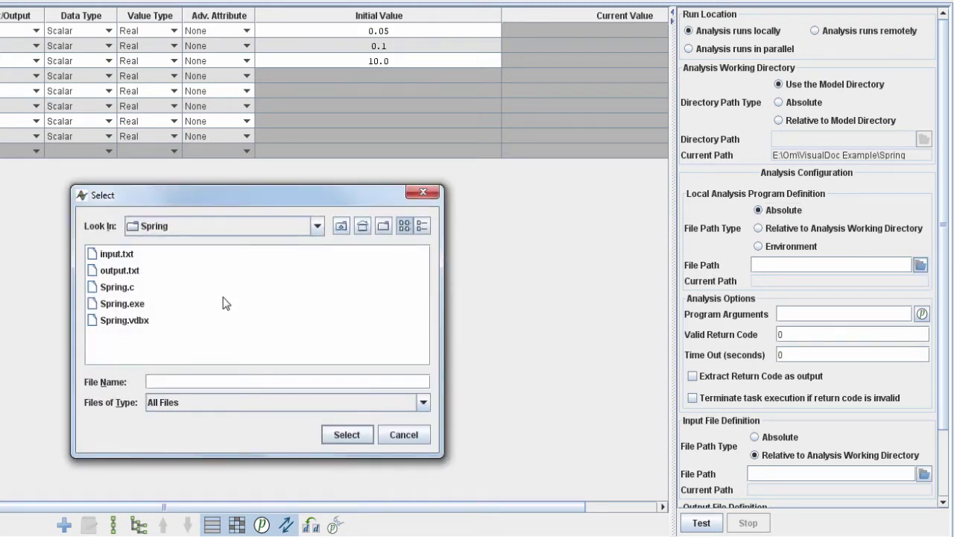
click(129, 306)
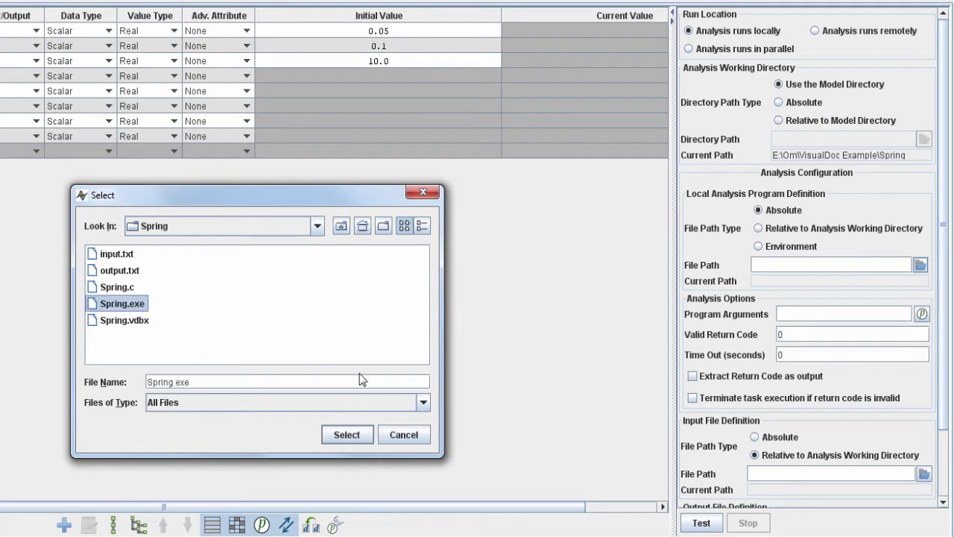
click(350, 436)
scroll(740, 386, down, 2)
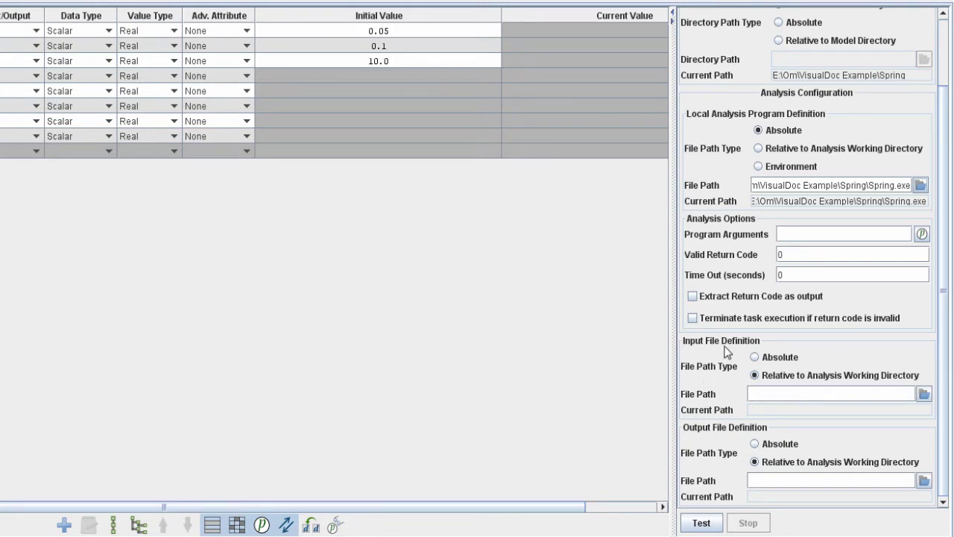
Step: Point the input file to input.txt and output file to output.txt, then test-run
click(923, 394)
click(125, 255)
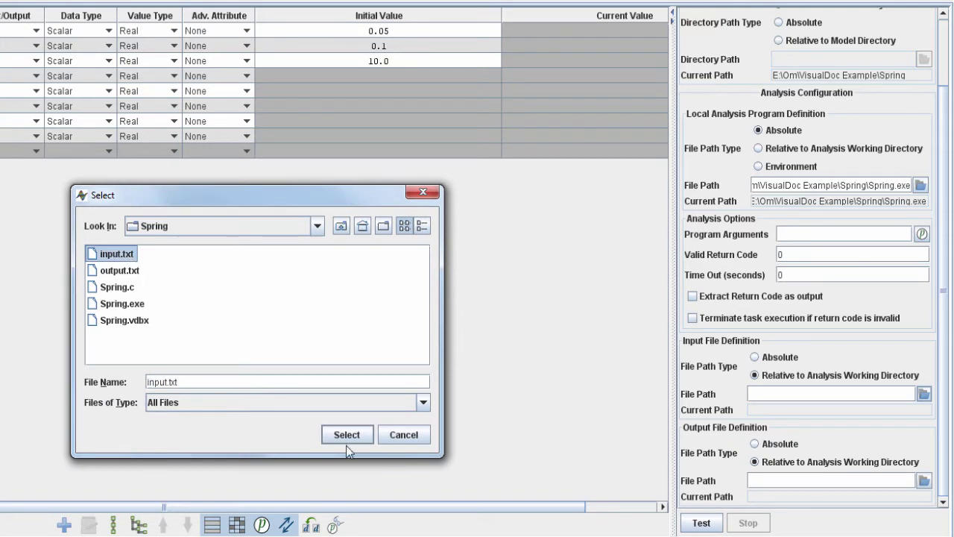
click(345, 435)
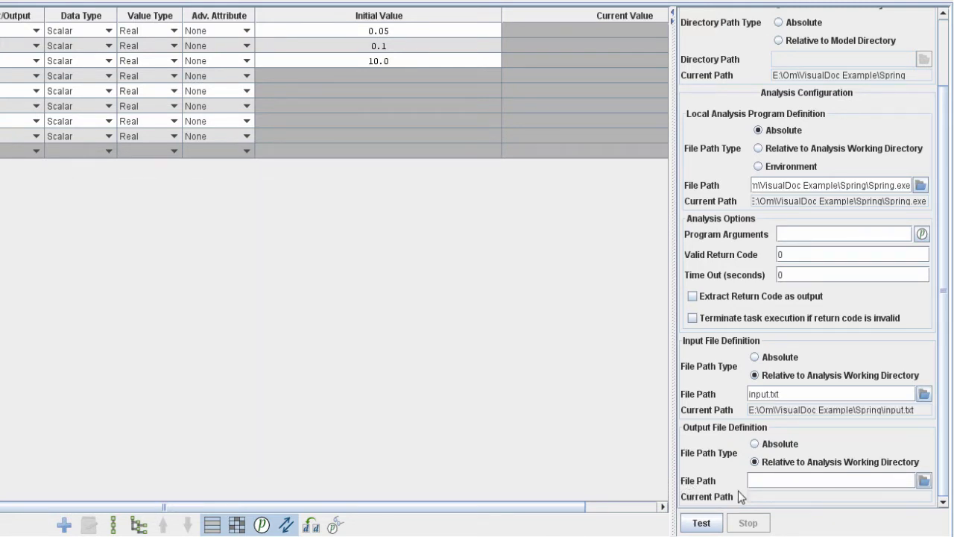
click(924, 481)
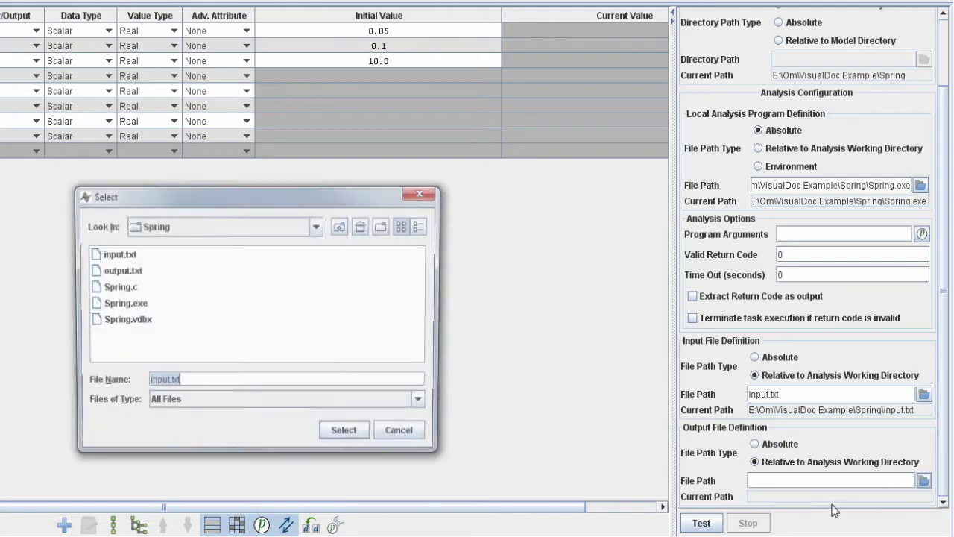
click(123, 273)
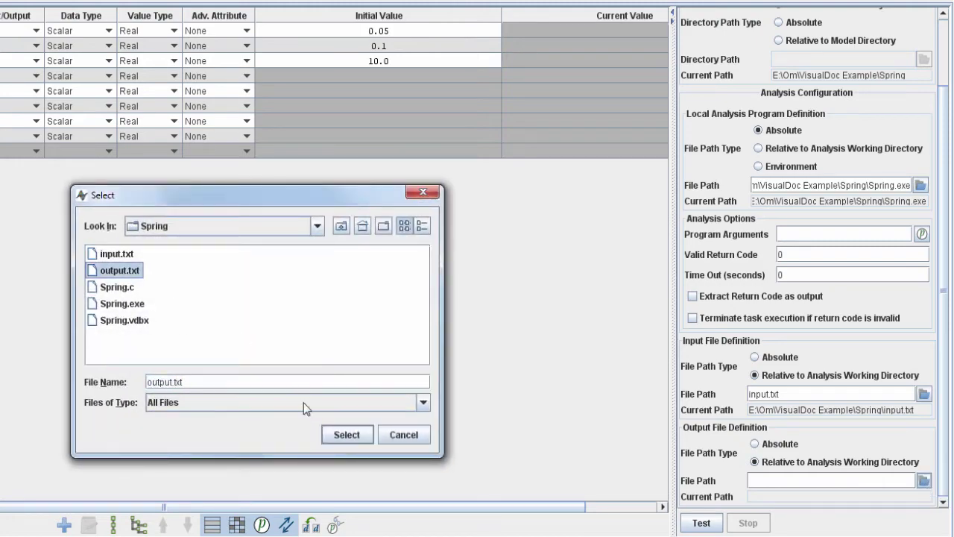
click(347, 435)
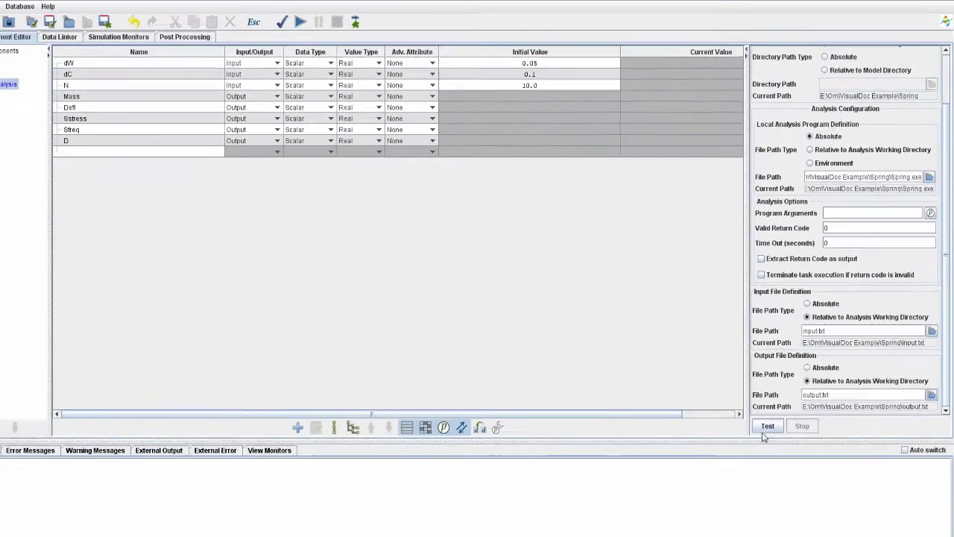
click(768, 425)
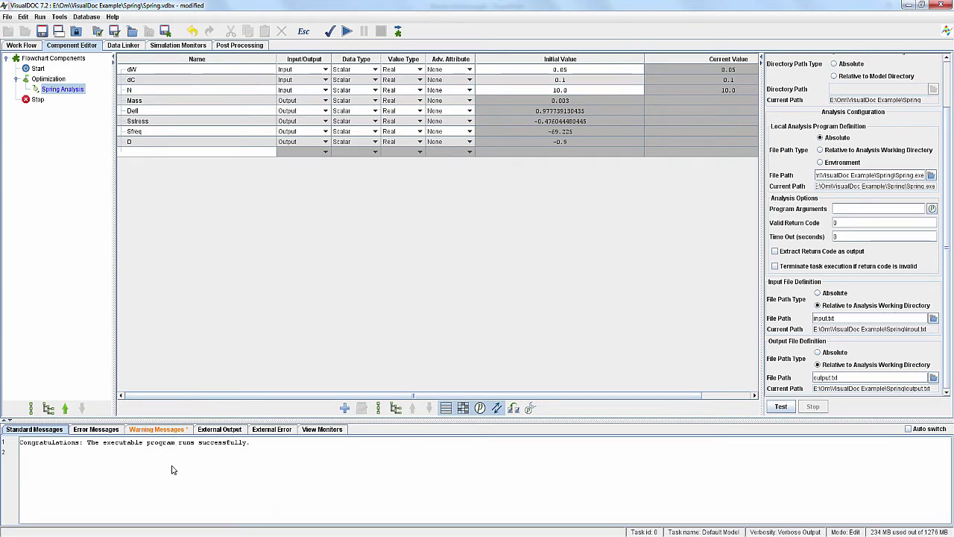
Step: Check the test-run warnings, re-test Spring.exe successfully, and switch to the Data Linker
click(169, 431)
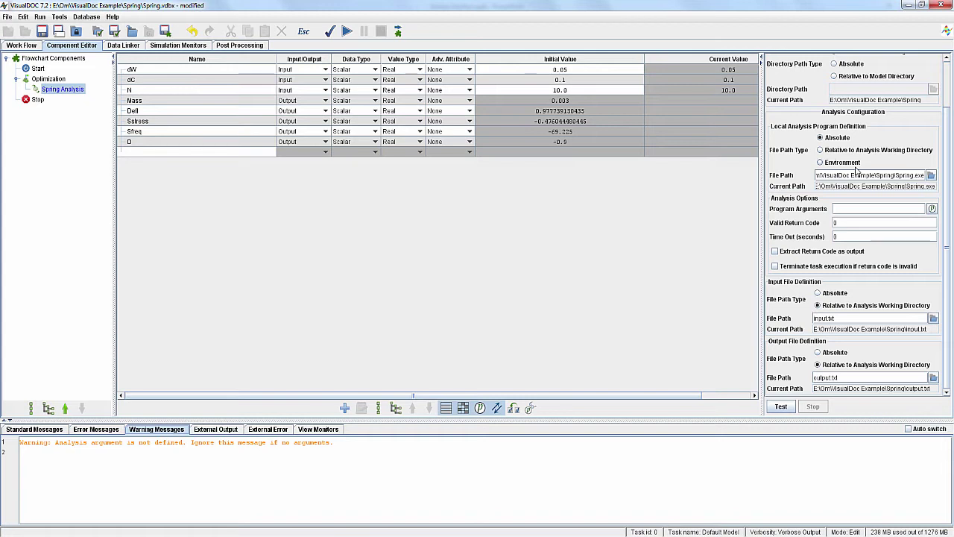
click(780, 406)
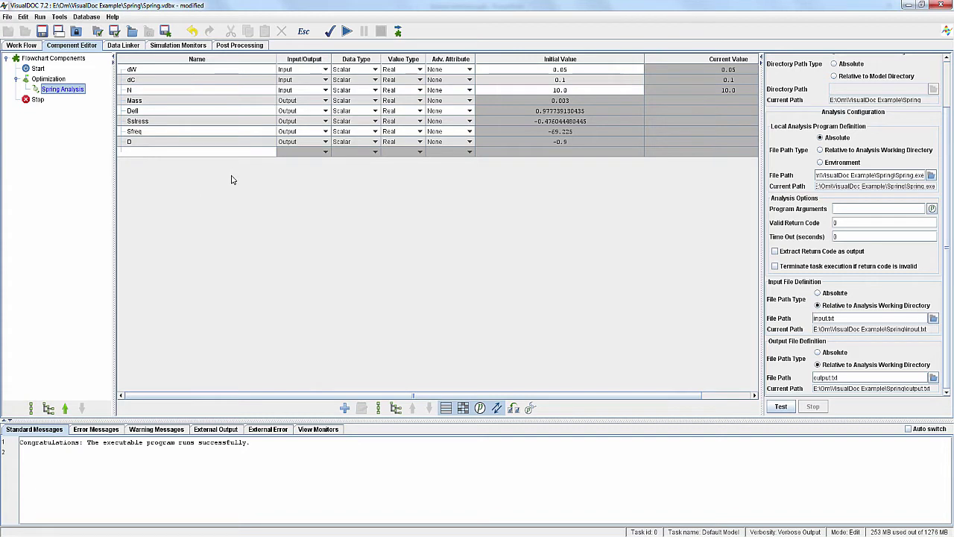
click(124, 46)
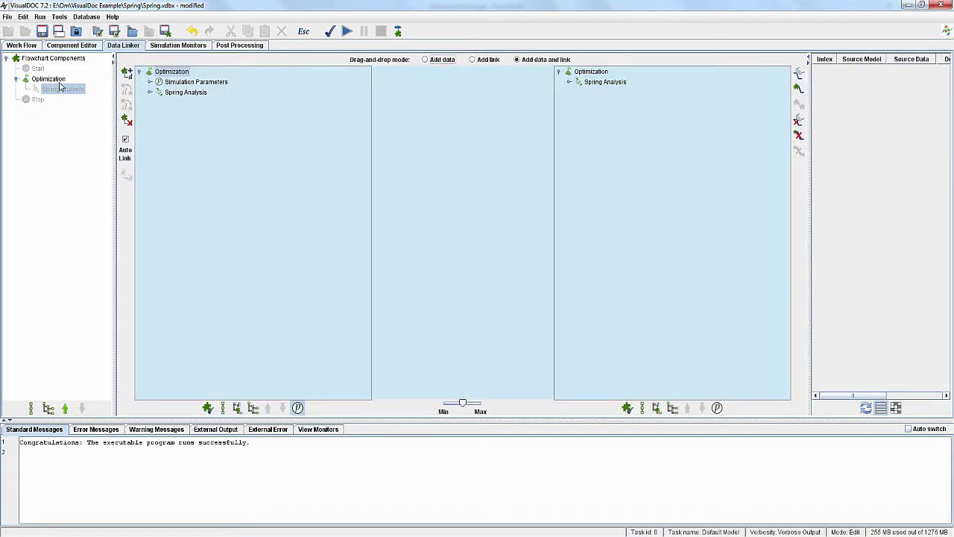
Step: Auto-link all eight Spring Analysis variables to Optimization and return to its Component Editor
click(58, 81)
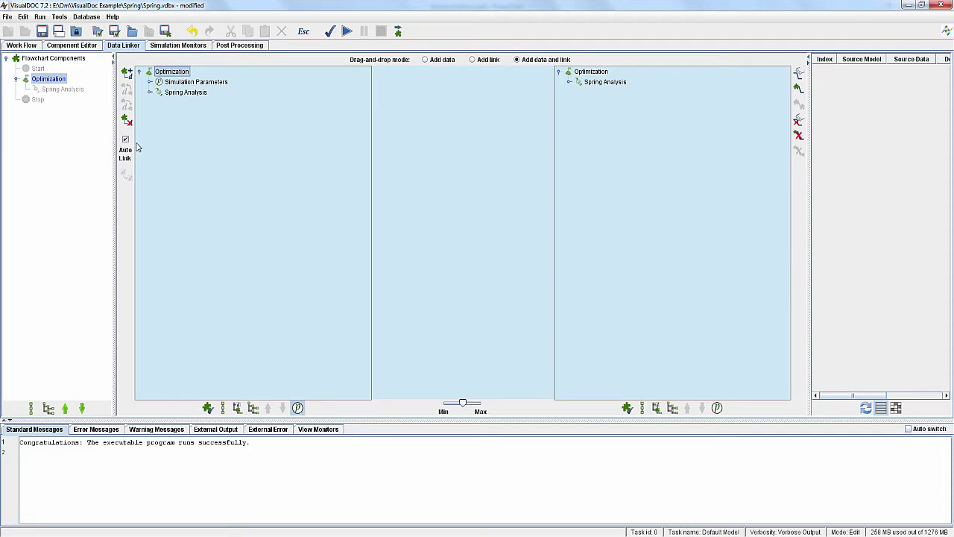
click(127, 74)
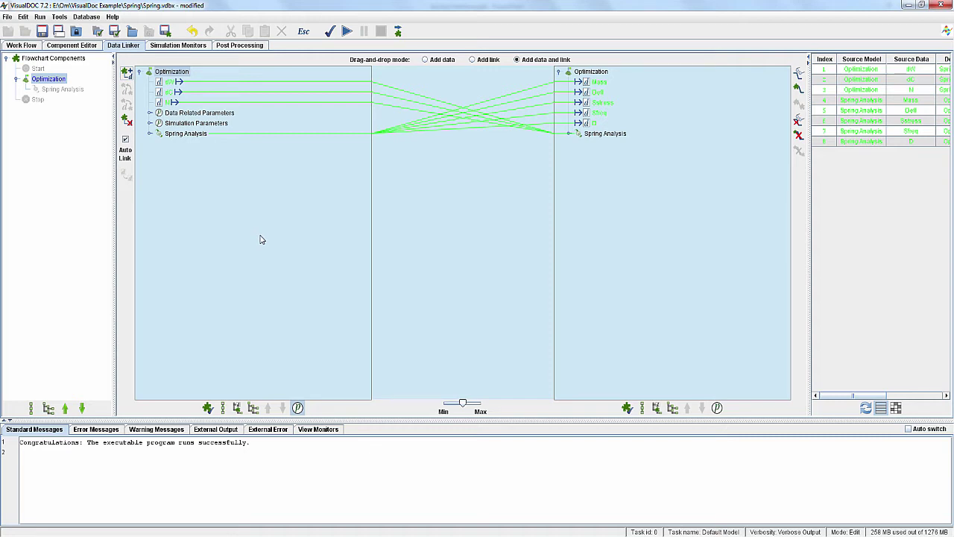
drag(906, 79, 895, 80)
click(90, 47)
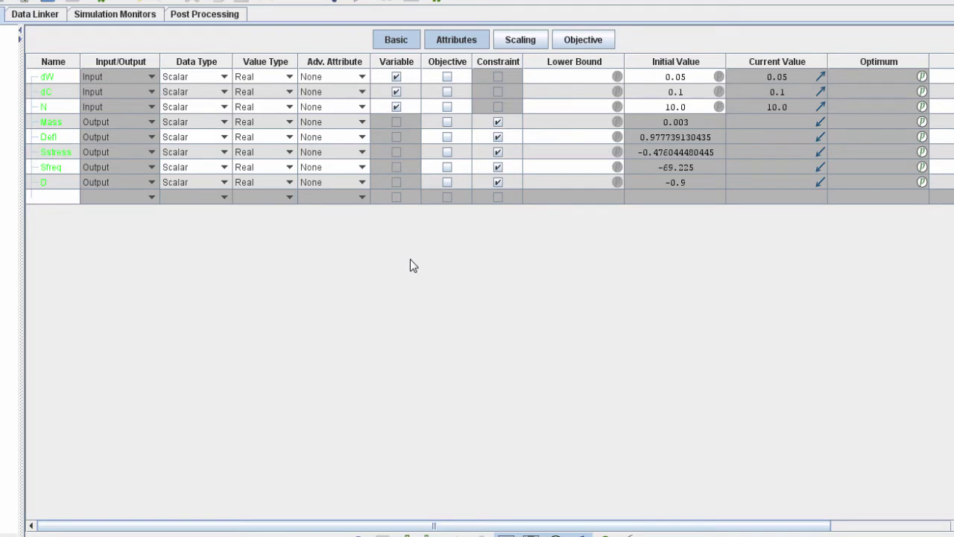
Step: Make Mass the objective and remove it from the constraints
click(447, 122)
click(498, 123)
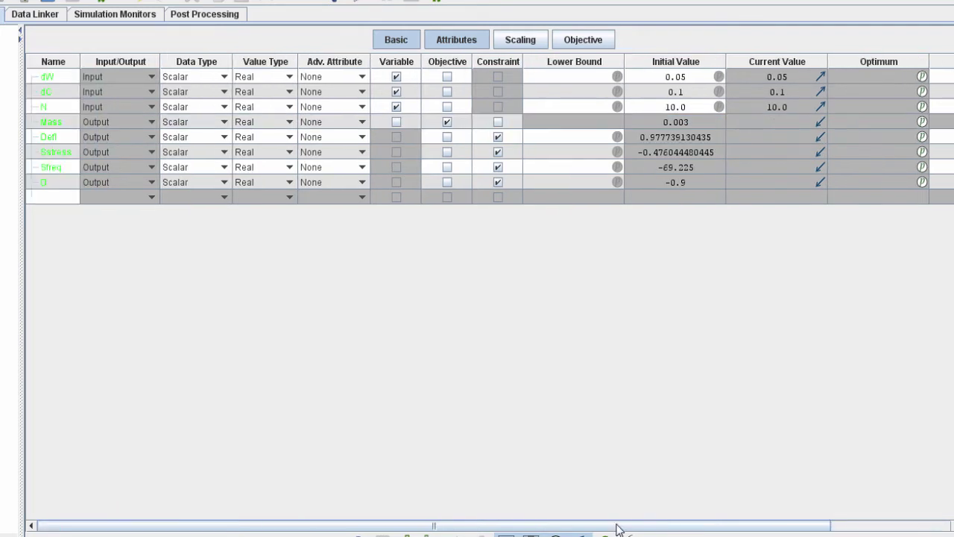
drag(619, 526, 820, 531)
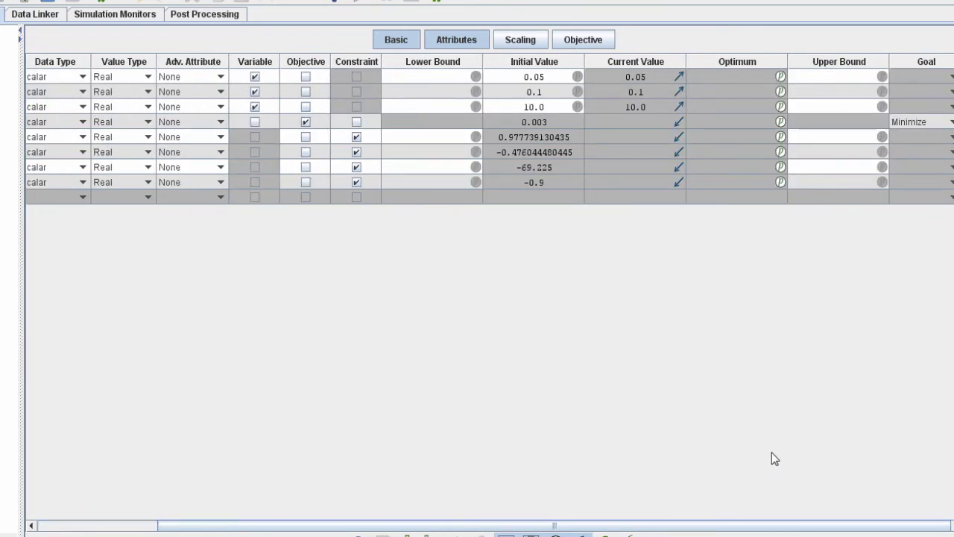
drag(654, 531, 534, 533)
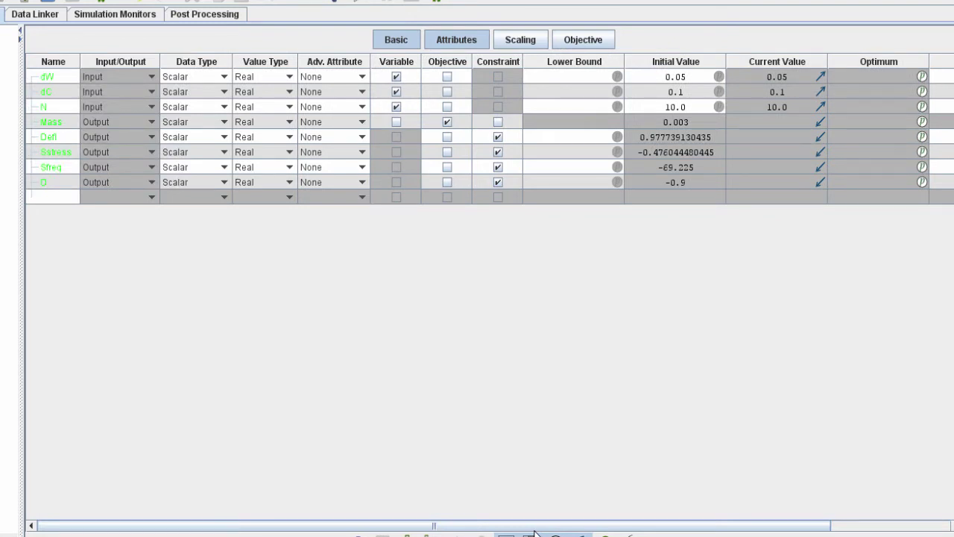
Step: Give dW a lower bound of 0.05 and the Sfreq and D constraints upper bounds of 0.0
click(577, 77)
text(0.05)
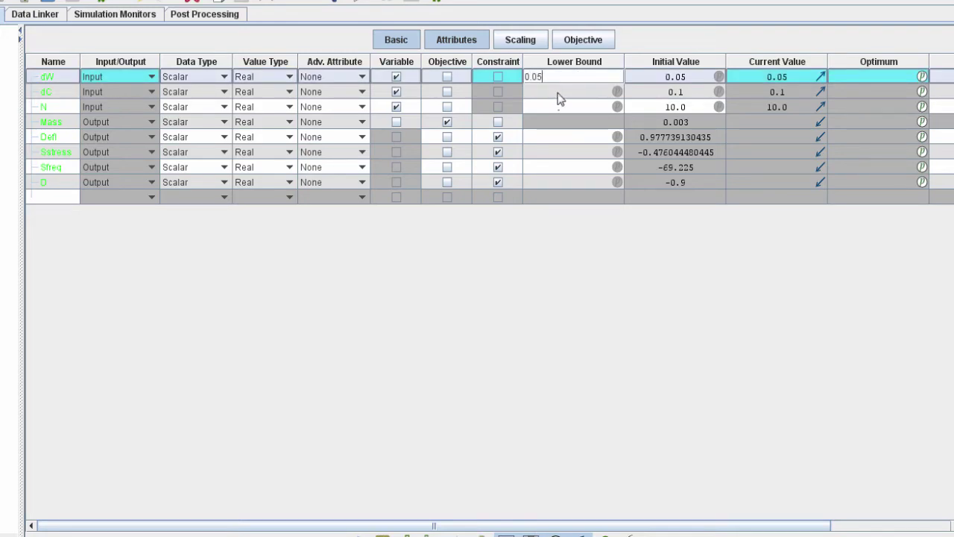
click(561, 94)
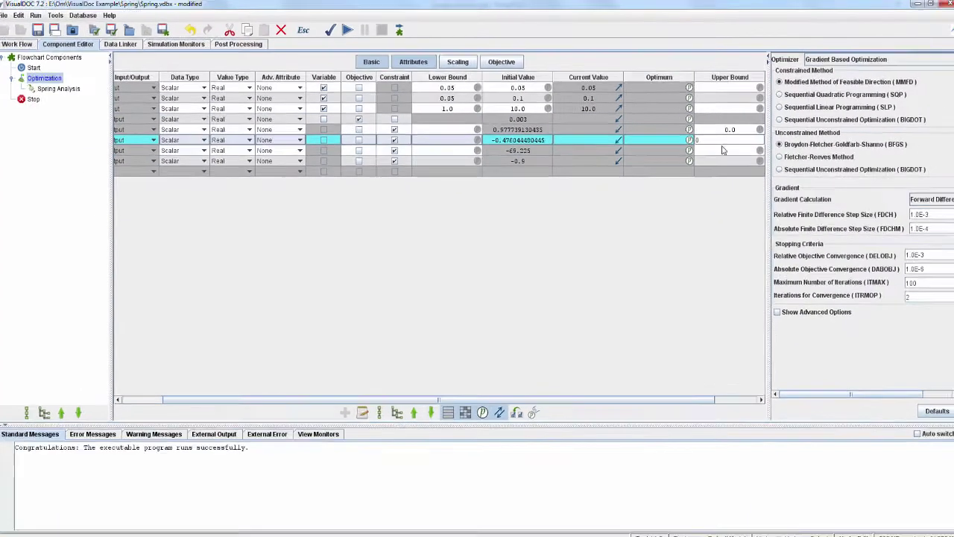
click(718, 152)
text(0)
key(Return)
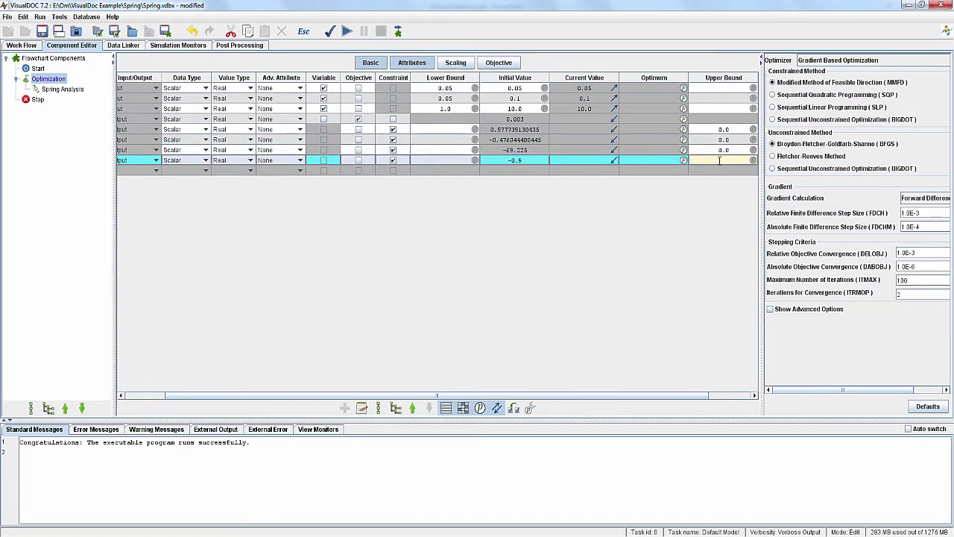
text(0)
key(Return)
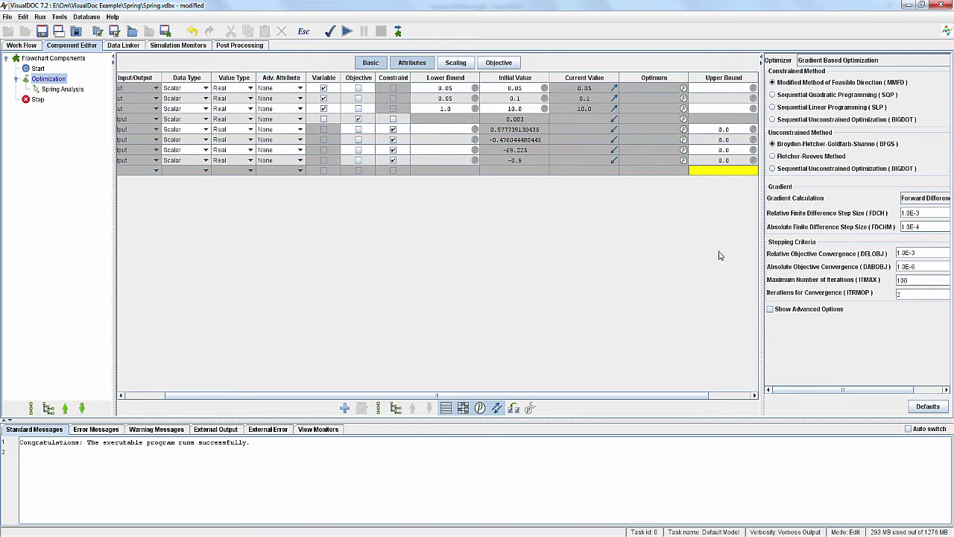
Step: Add two optimization history monitors, give Monitor 2 three samples, and expand the data and monitor trees
click(194, 47)
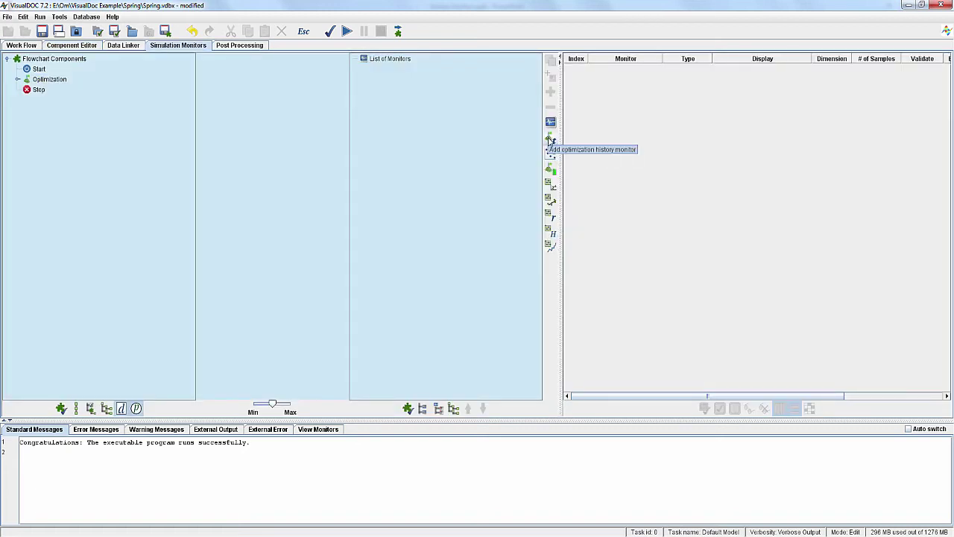
click(550, 142)
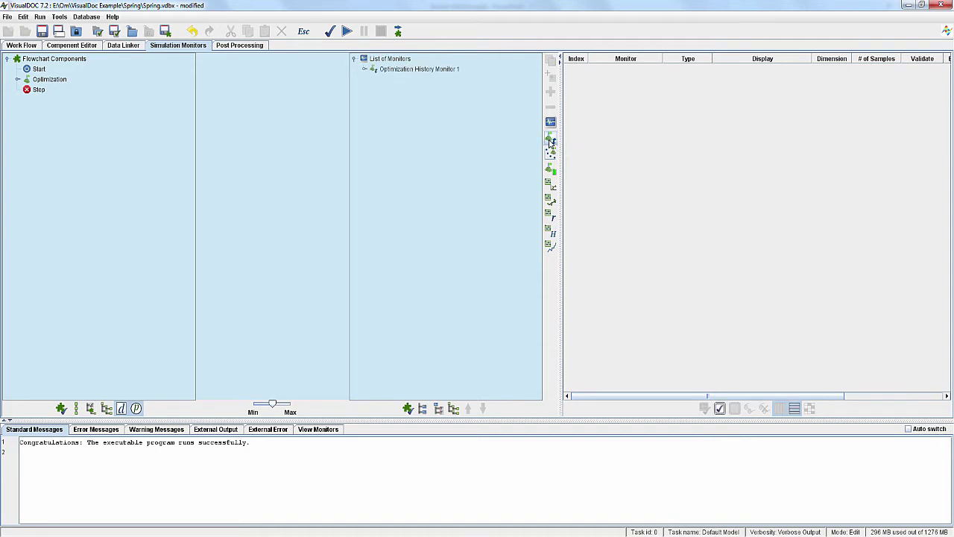
click(554, 142)
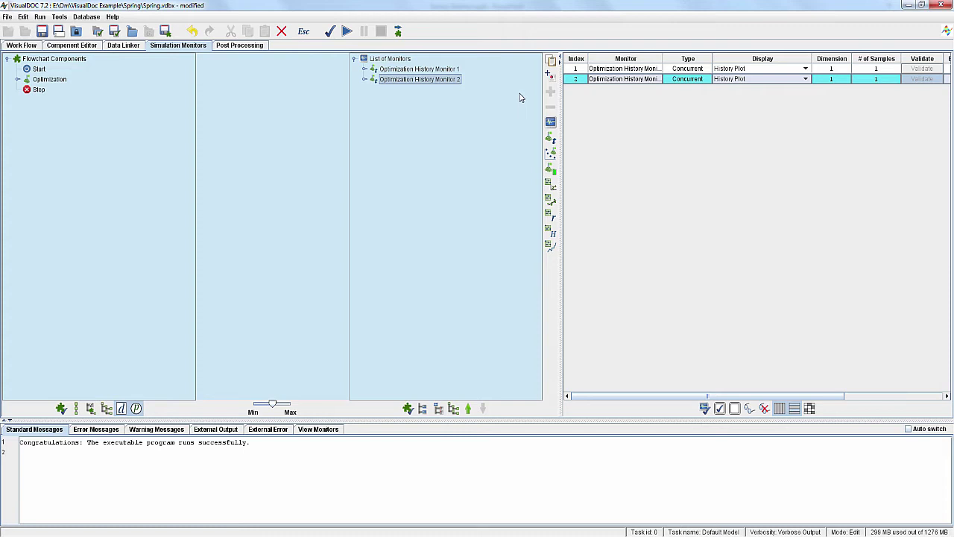
click(551, 76)
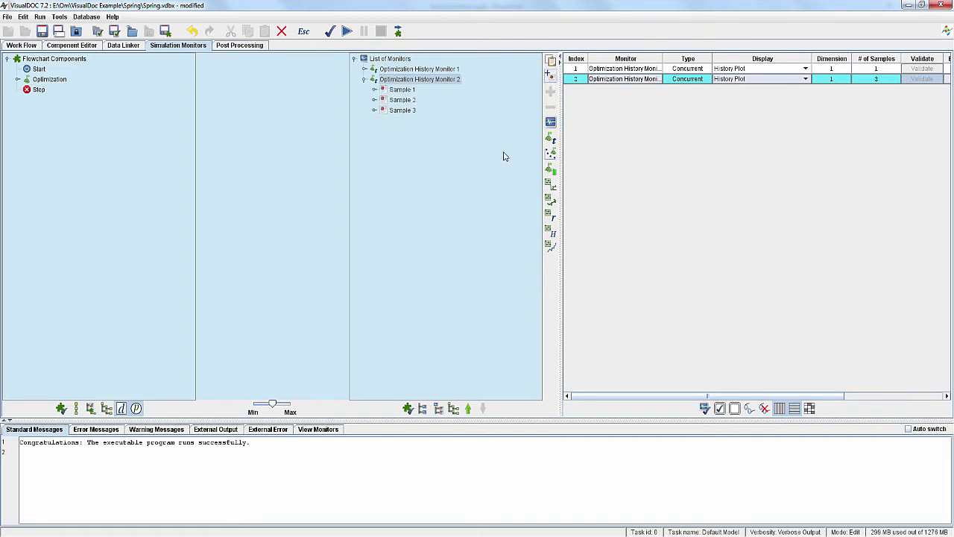
click(108, 410)
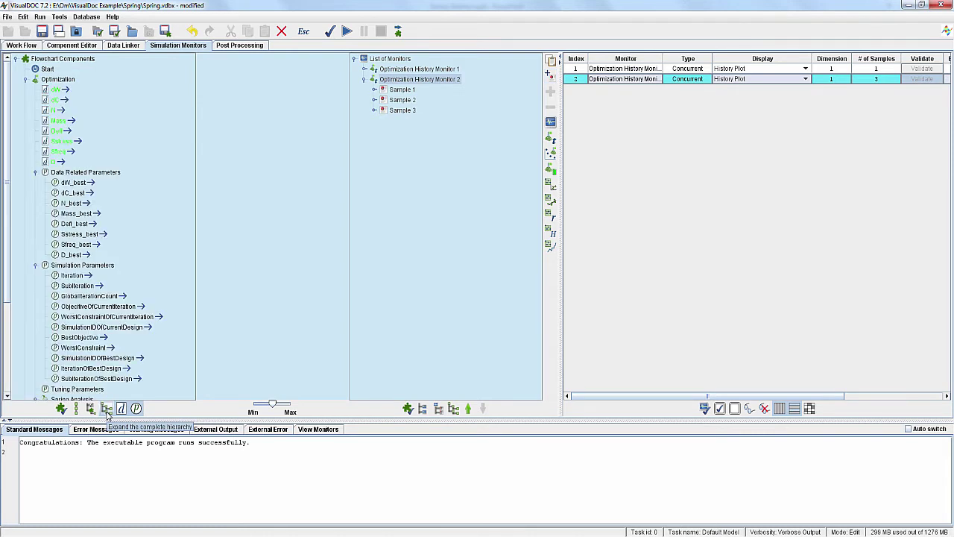
click(452, 410)
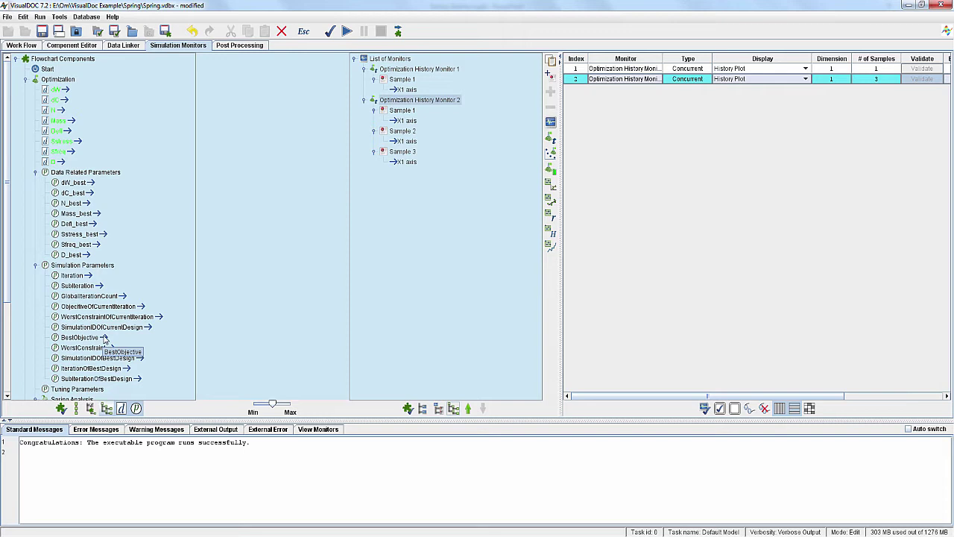
Step: Plot BestObjective on Monitor 1 and dW, dC, N on Monitor 2, enable monitors, and validate
drag(104, 339, 398, 90)
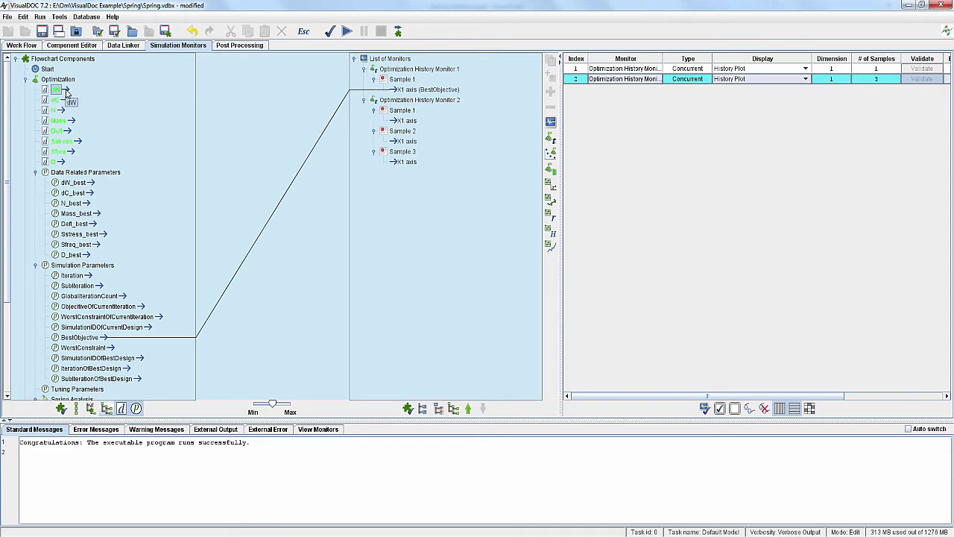
drag(67, 92, 395, 121)
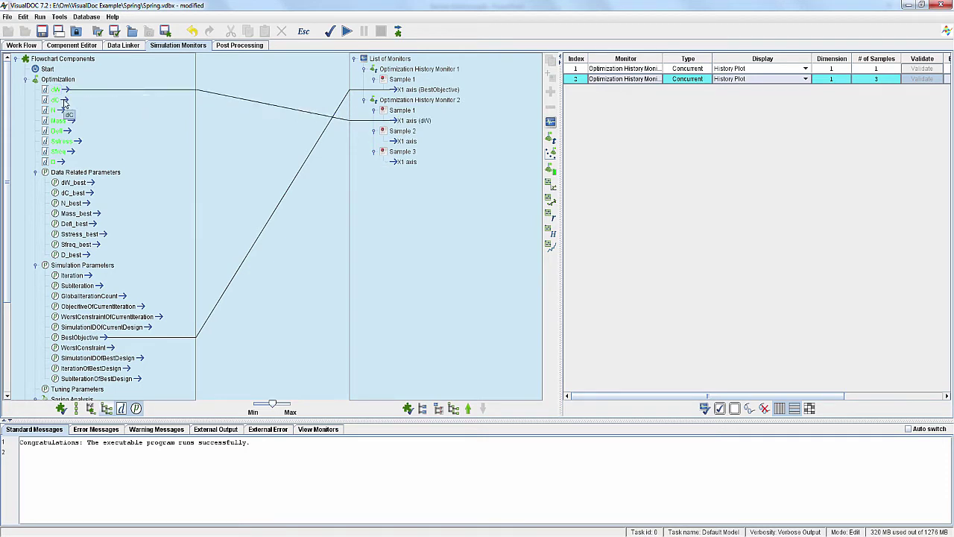
drag(67, 100, 399, 144)
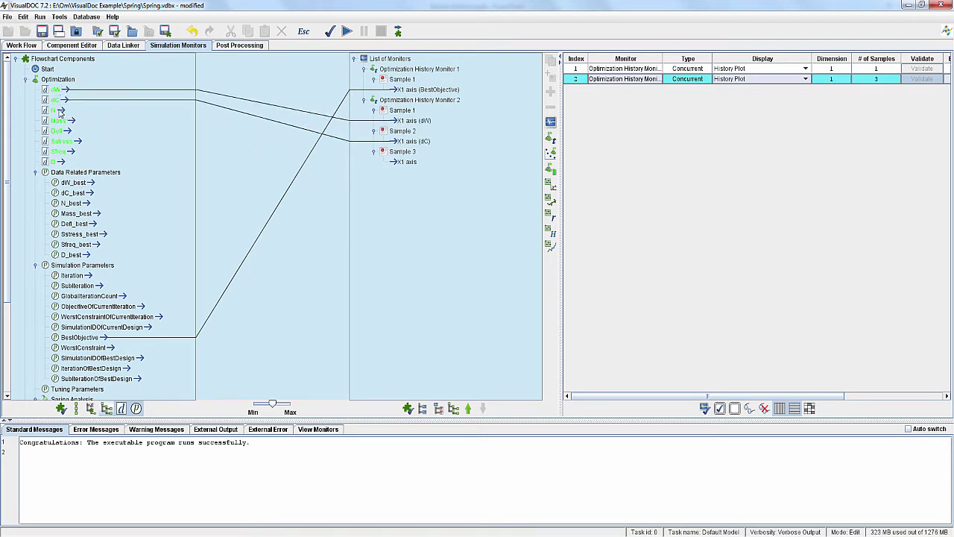
drag(62, 111, 391, 163)
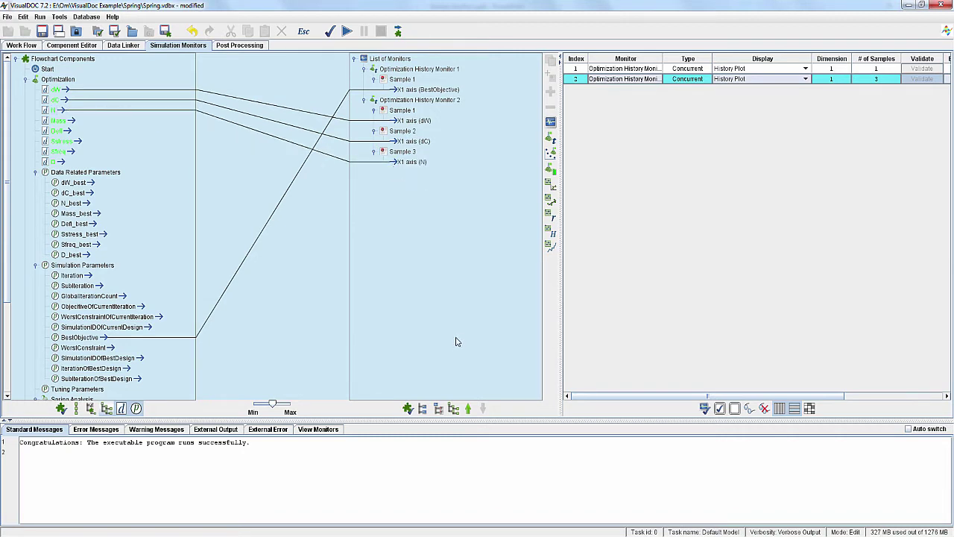
click(720, 410)
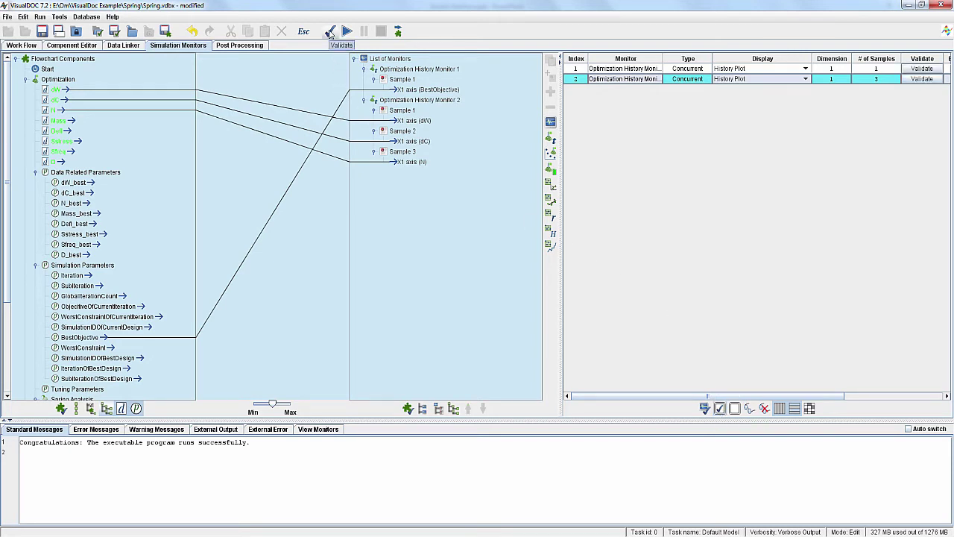
click(330, 31)
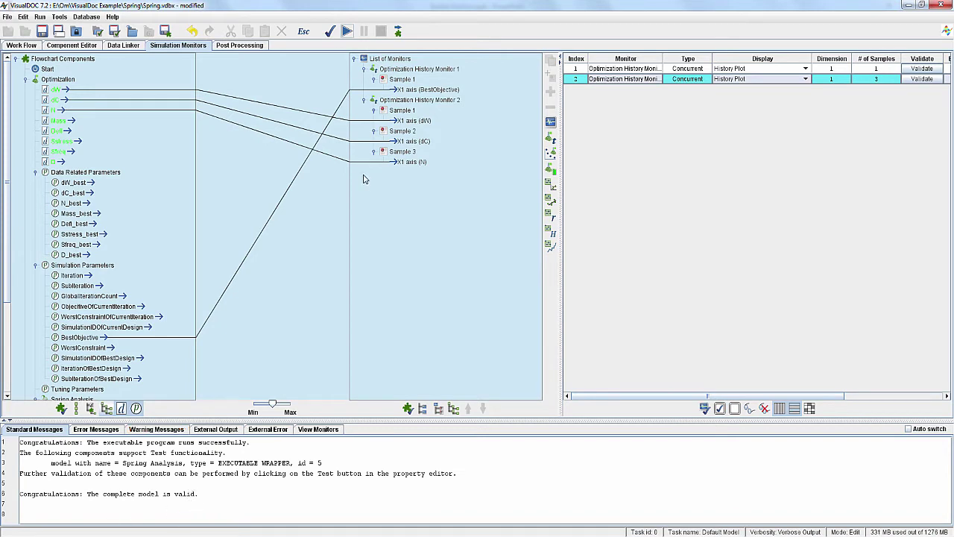
Step: Run the optimization, enlarge the message log, and tile the two history plots side by side
click(347, 31)
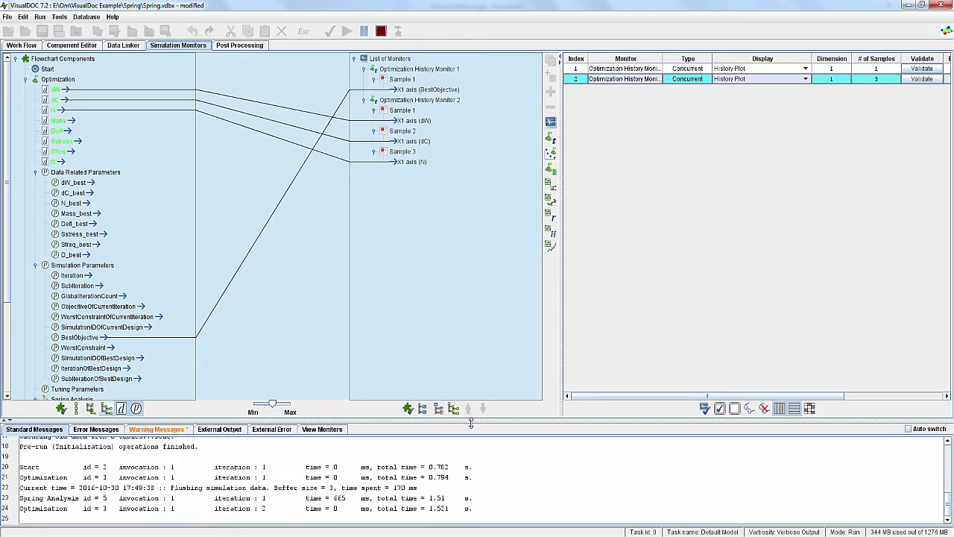
drag(479, 348, 492, 238)
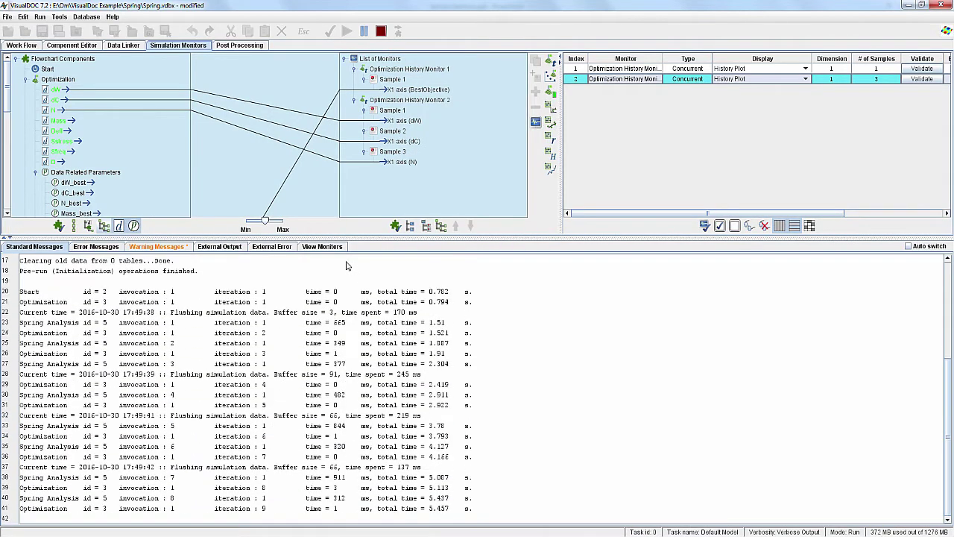
click(337, 248)
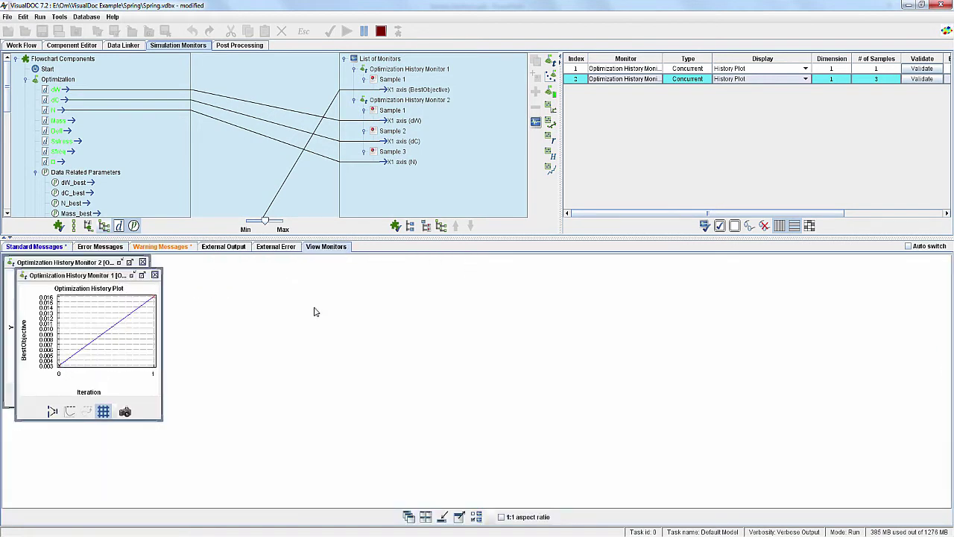
click(425, 520)
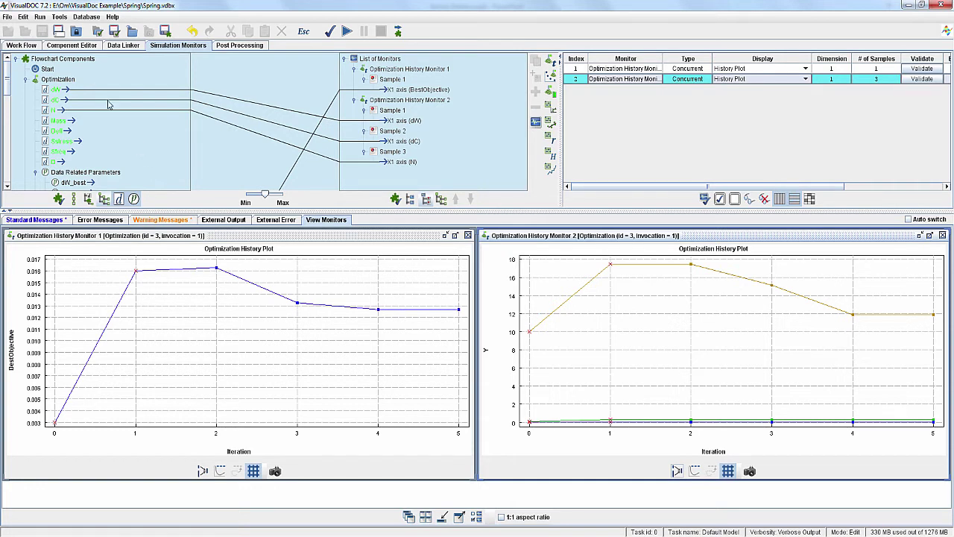
Step: Bring up the Component Editor table and scroll to the Current Value and Optimum columns for dW, dC, N
click(75, 46)
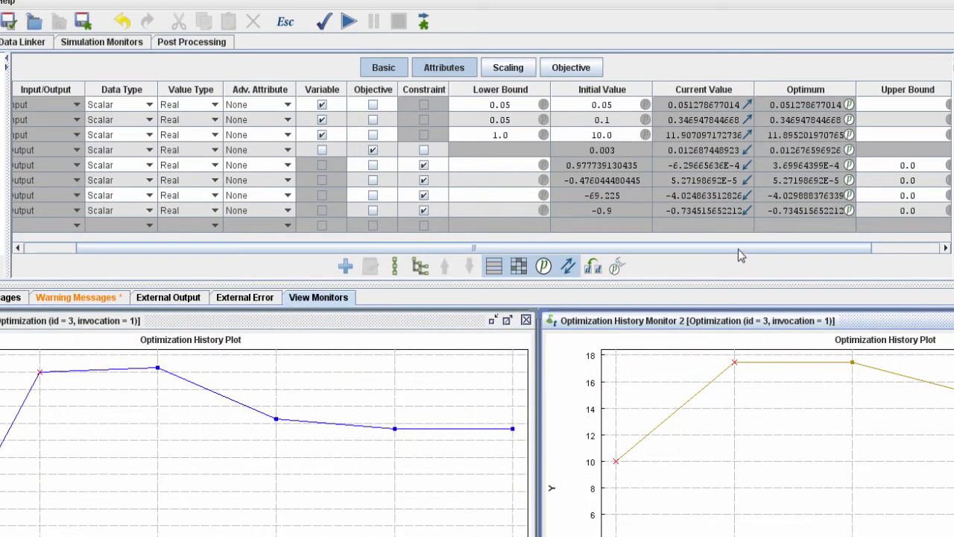
drag(716, 249, 647, 249)
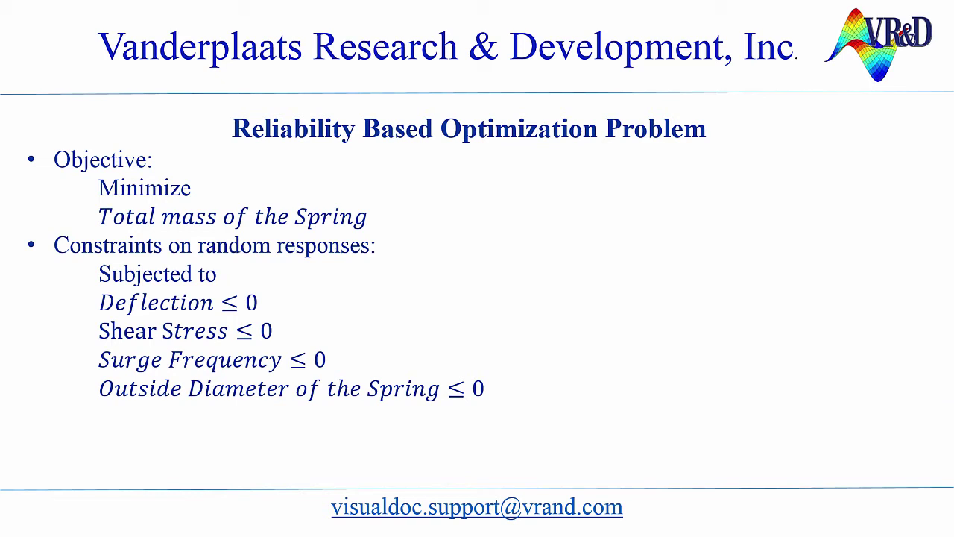
Step: Advance the presentation to the Reliability Constraints slide
key(Right)
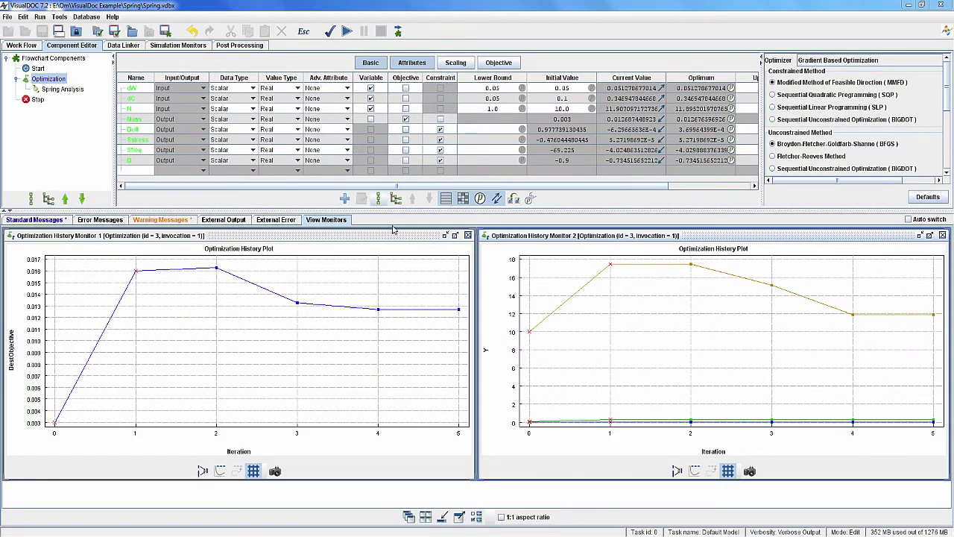
Step: Show the workflow diagram and enlarge its canvas above the message log
click(24, 46)
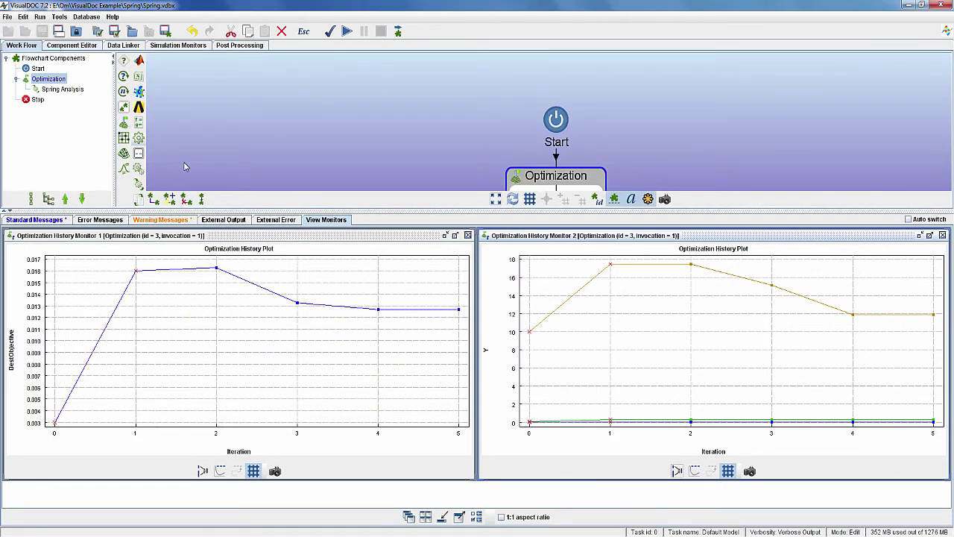
drag(438, 395, 438, 398)
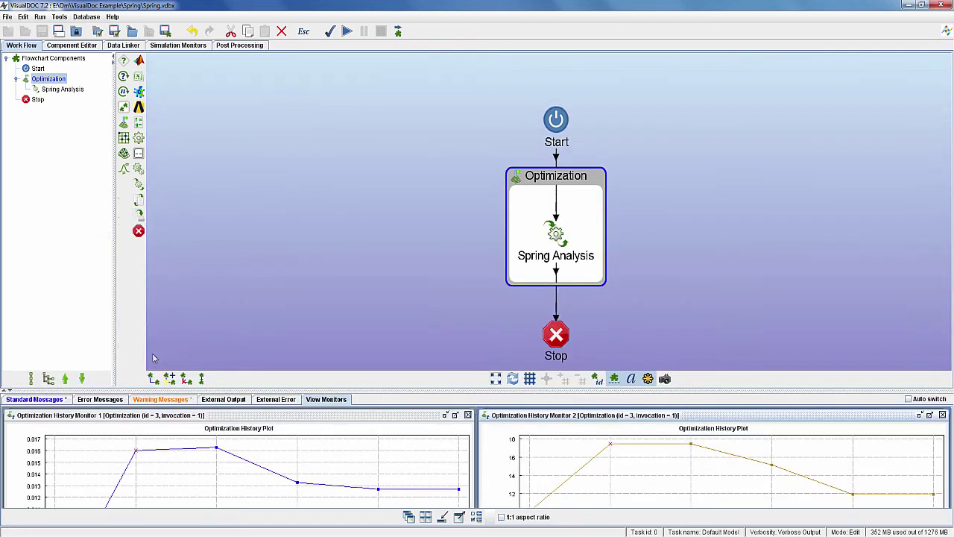
click(60, 399)
click(155, 400)
click(61, 400)
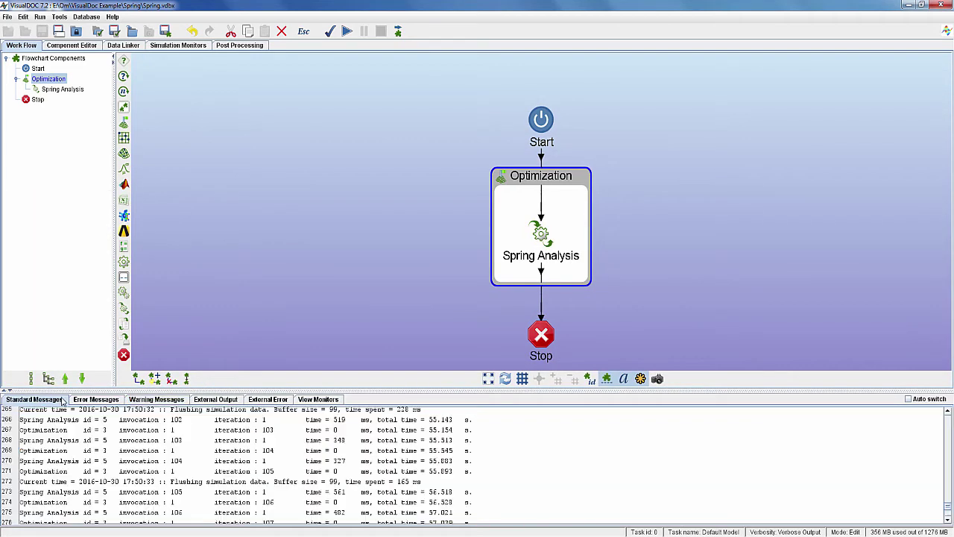
drag(350, 389, 351, 385)
Step: Place a Probability Analysis block inside Optimization, to the left of Spring Analysis
drag(124, 168, 513, 210)
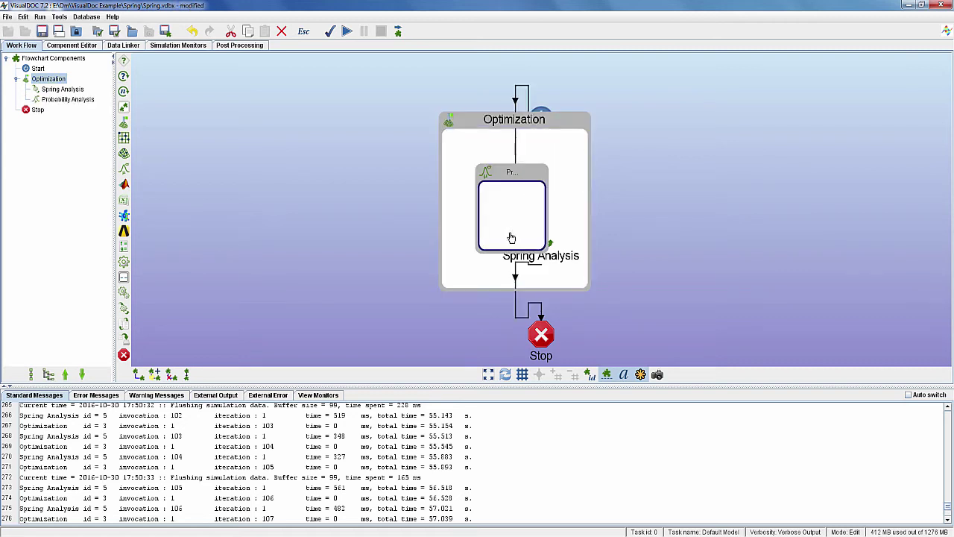
drag(511, 173, 456, 169)
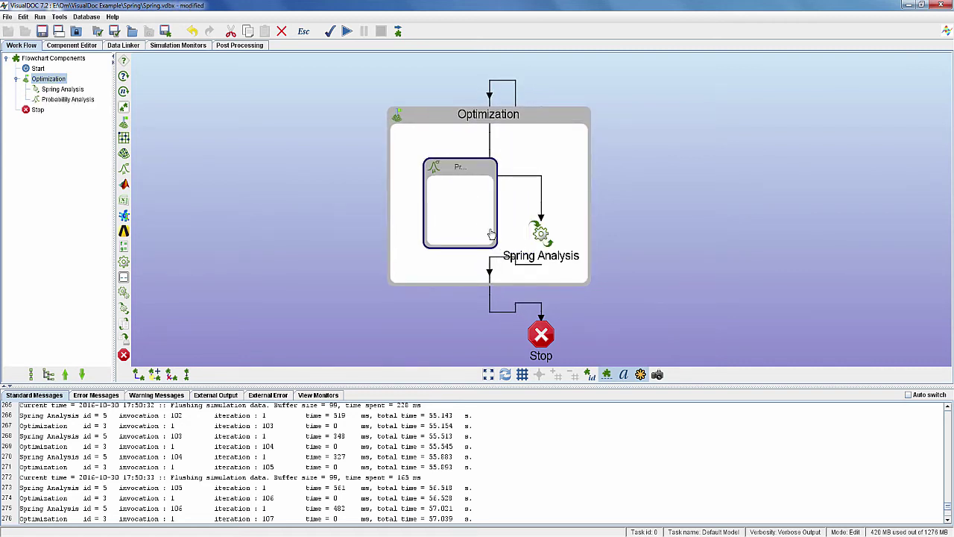
click(600, 262)
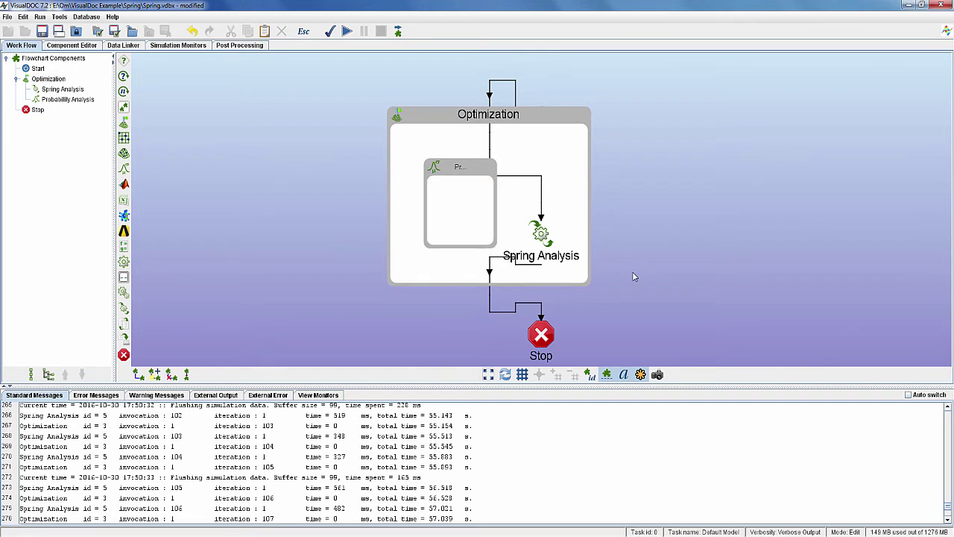
Step: Cut Spring Analysis and paste it into the Probability Analysis box
right_click(544, 233)
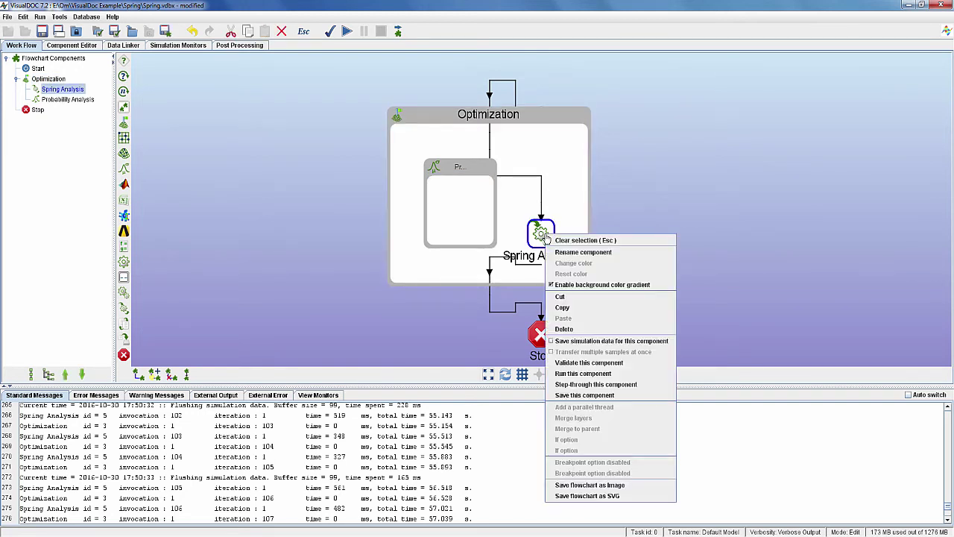
click(579, 307)
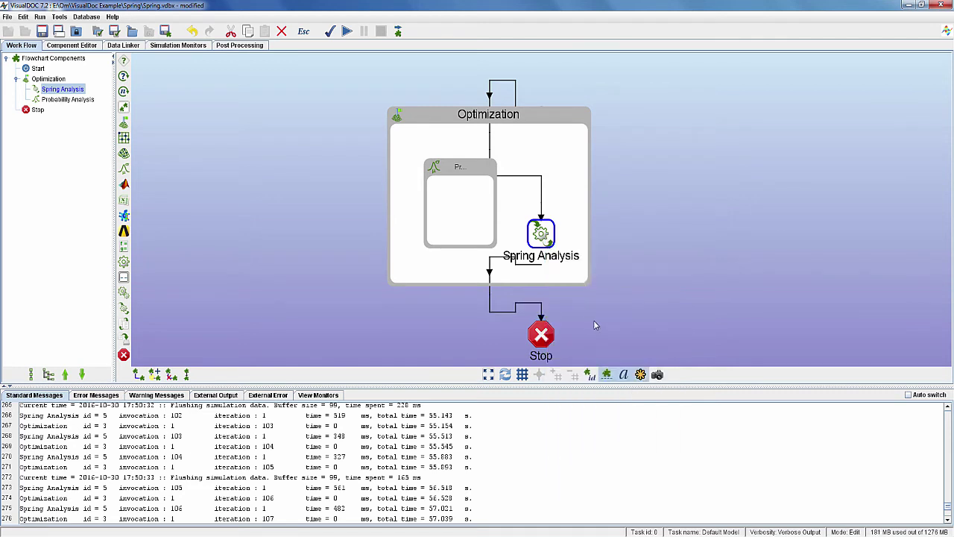
click(377, 212)
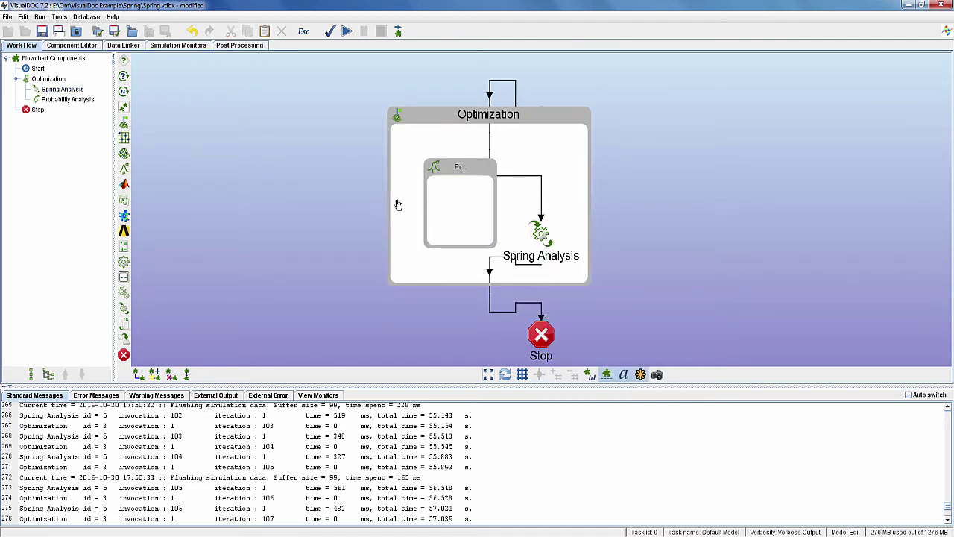
click(462, 181)
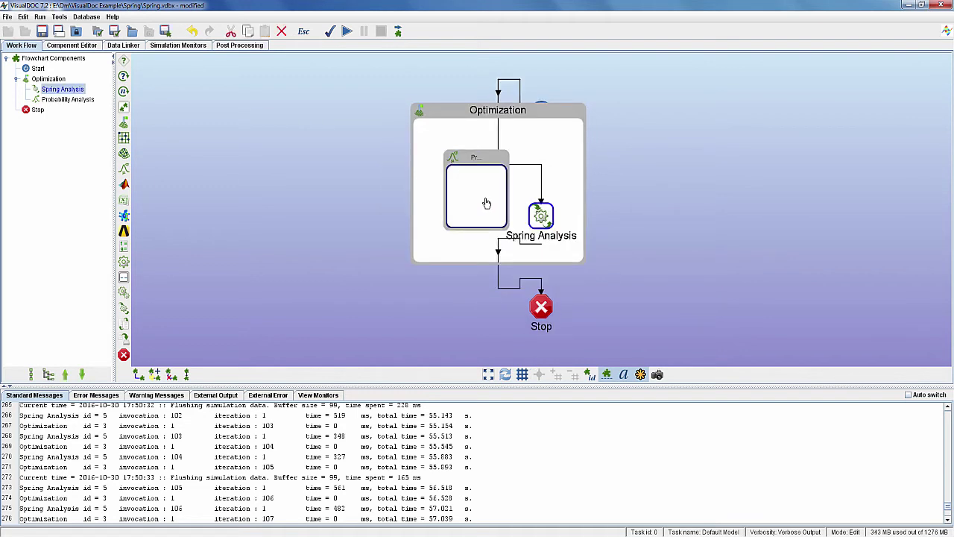
right_click(486, 201)
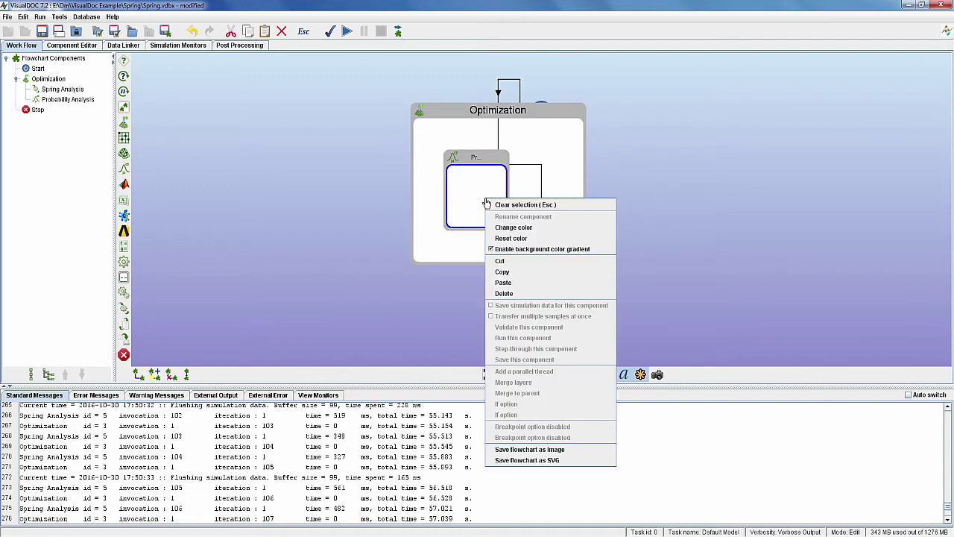
click(518, 286)
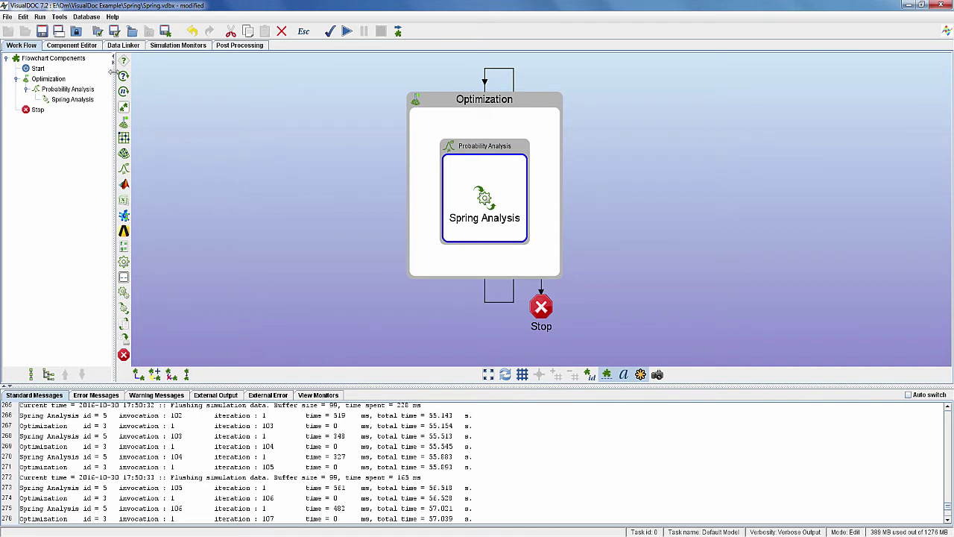
Step: Auto-connect all flowchart blocks and automatically rearrange the layout, accepting the wrap-connection prompt
click(74, 63)
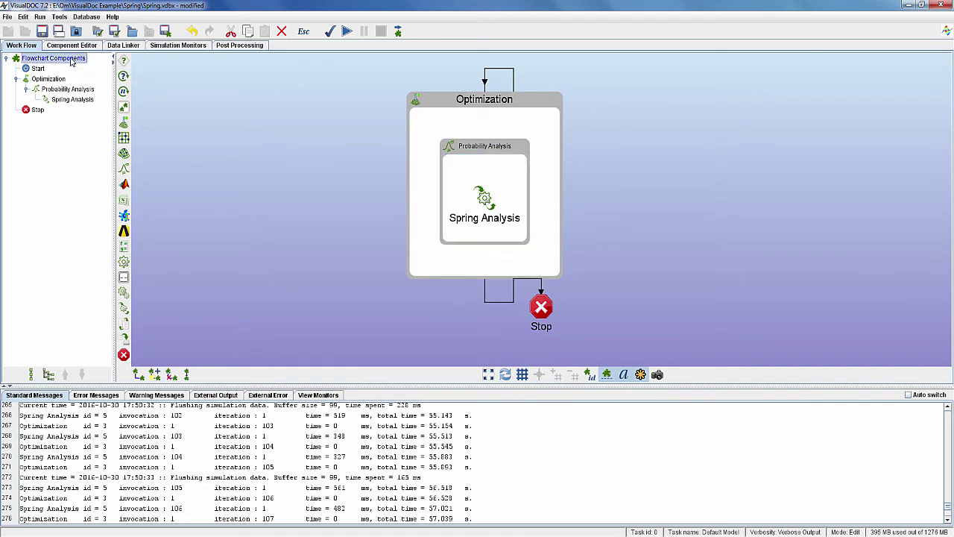
click(157, 375)
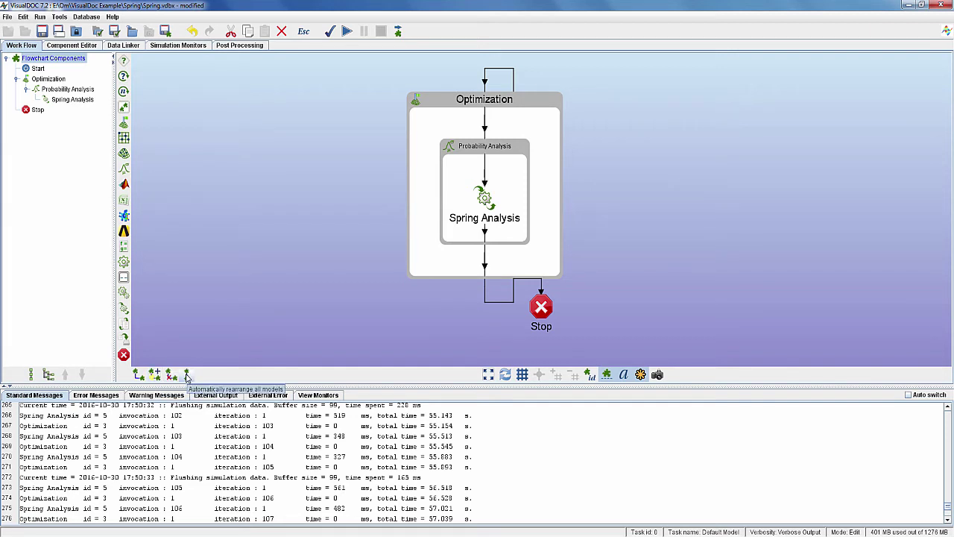
click(186, 376)
click(462, 288)
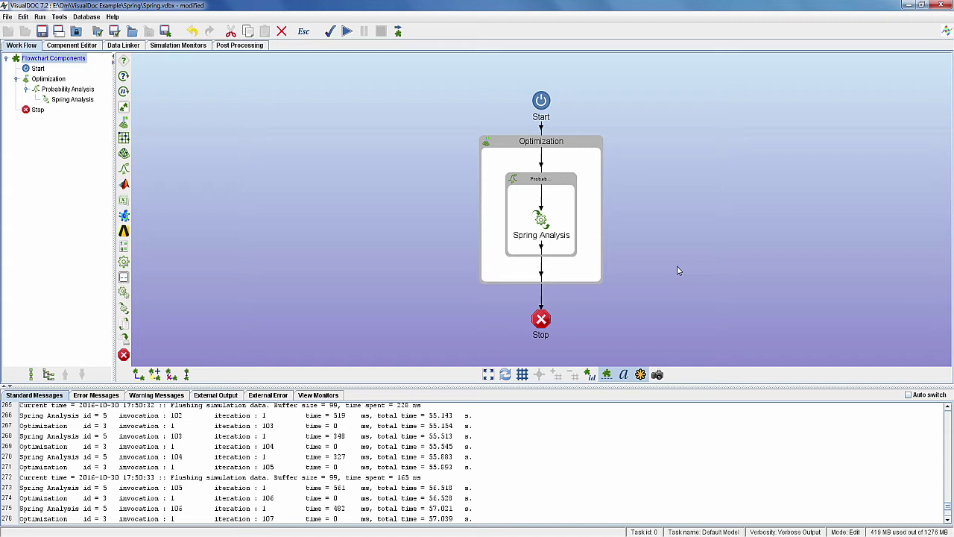
Step: Auto-add and link Spring Analysis's dW, dC, N and five responses to Probability Analysis in Data Linker
click(123, 46)
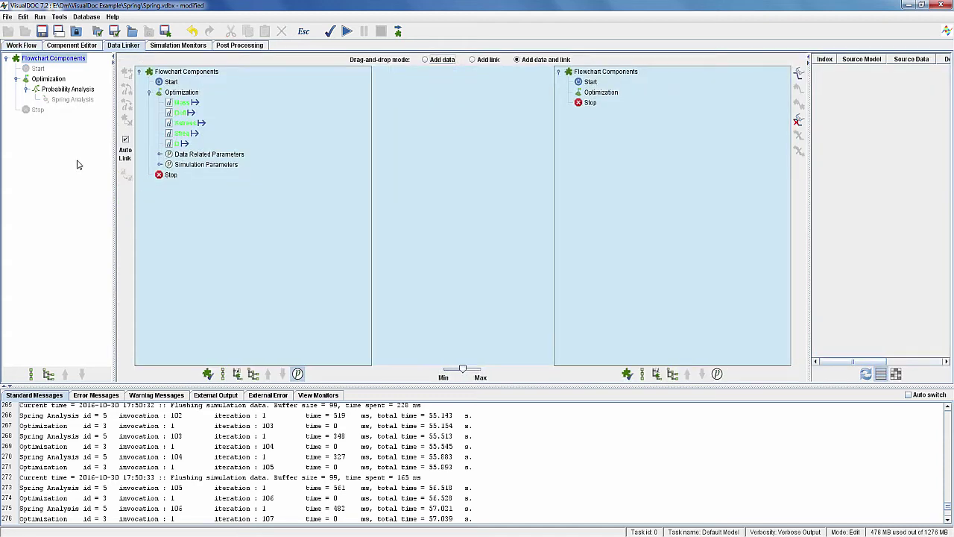
click(88, 92)
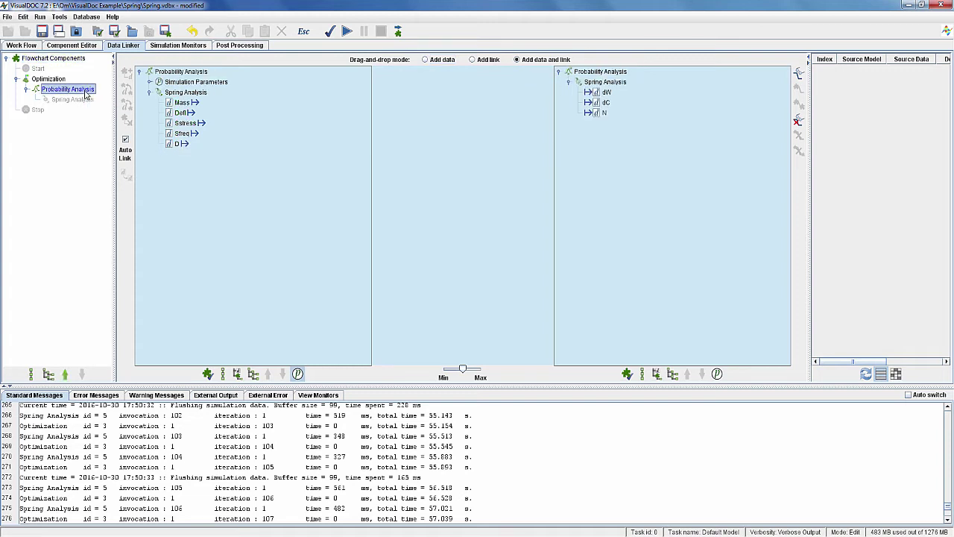
click(189, 73)
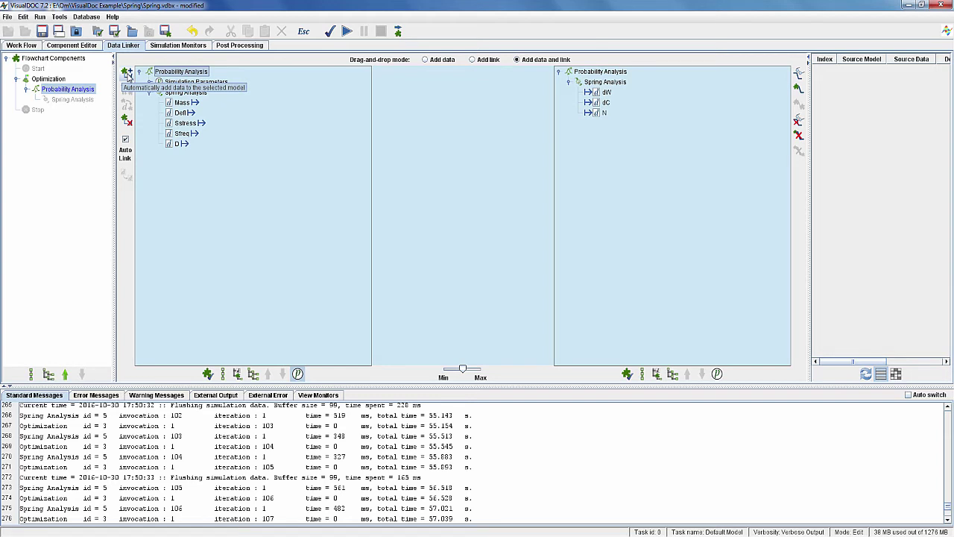
click(127, 73)
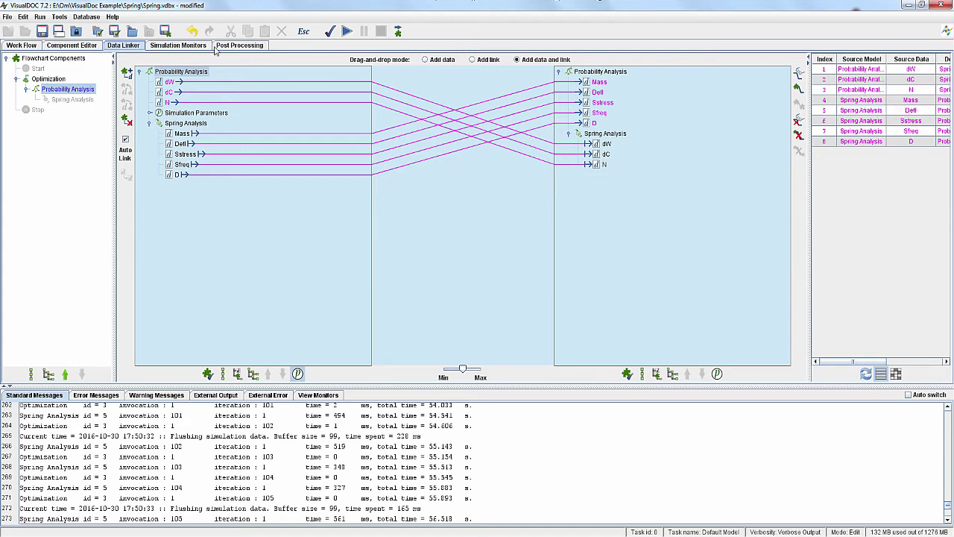
click(83, 46)
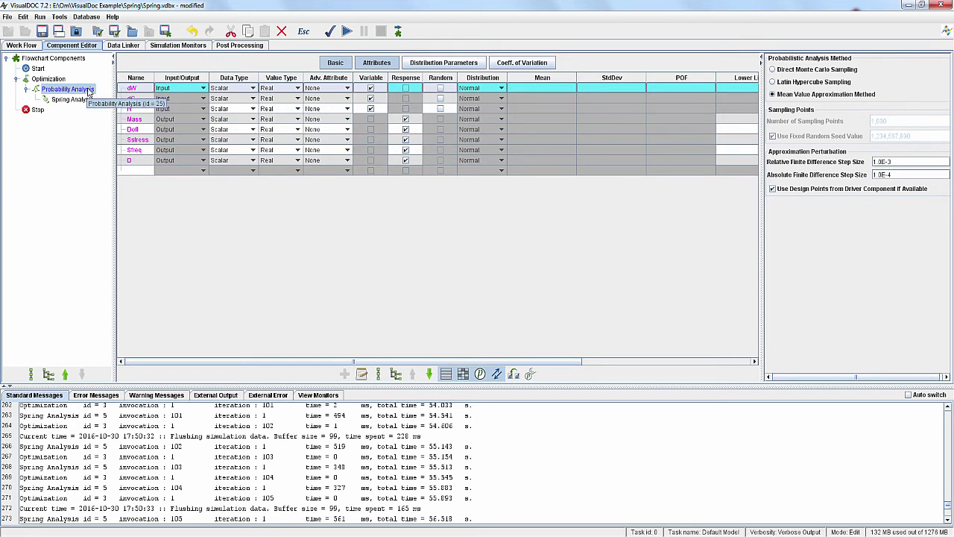
Step: Make dW, dC, N random with means 0.05127, 0.34694, 11.8952 and std devs 2.628E-4, 0.01887, 1.01657
click(88, 91)
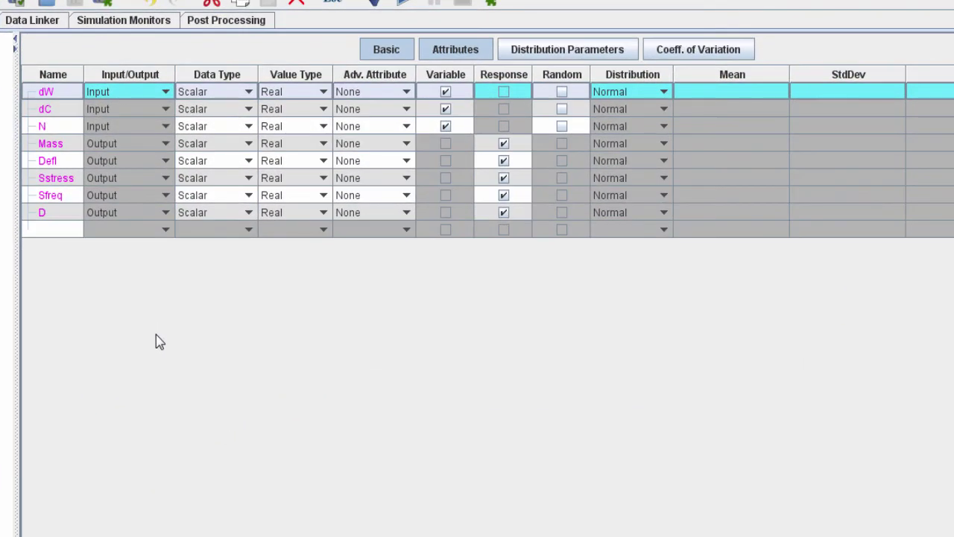
click(562, 109)
click(561, 126)
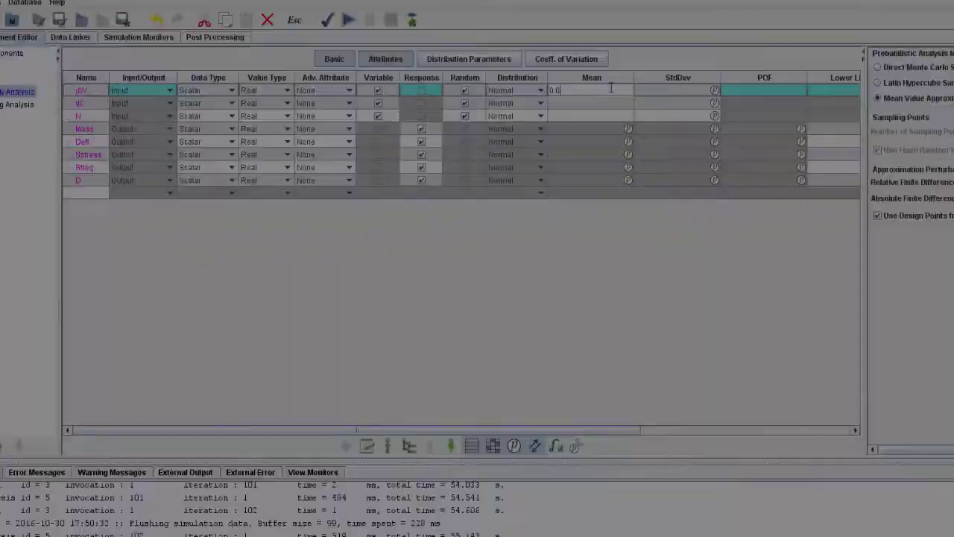
text(127)
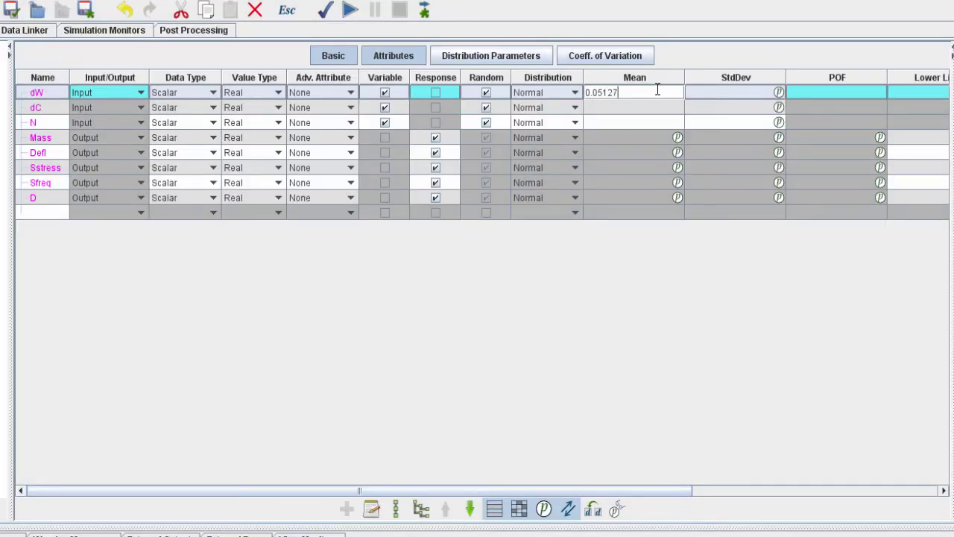
click(622, 111)
text(0.34694)
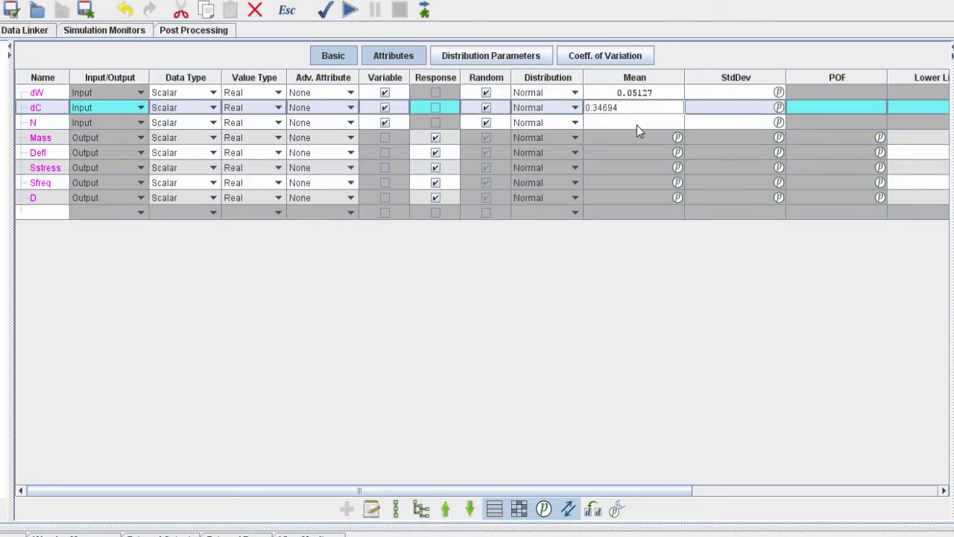
click(634, 124)
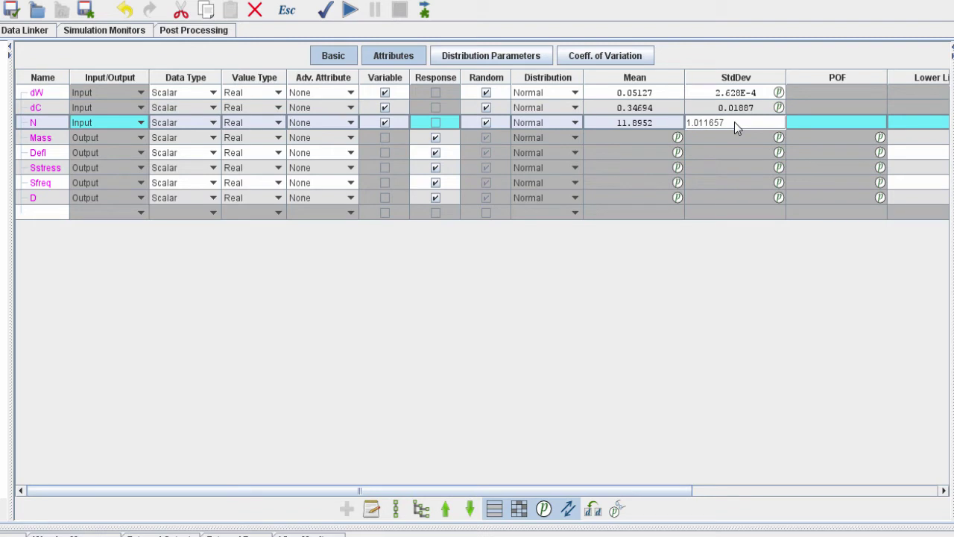
click(876, 232)
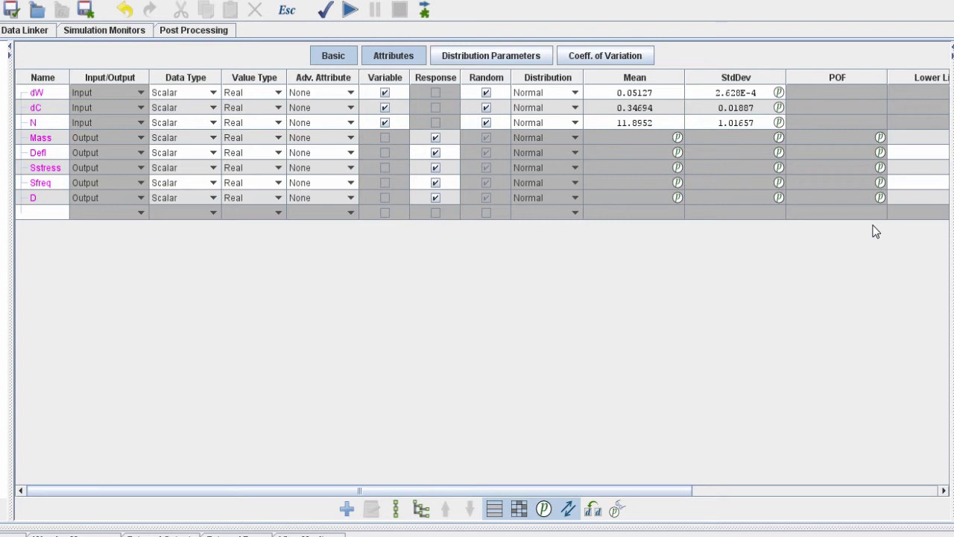
Step: Enter 0 in the Upper Limit cells of the Defl, Sstress, Sfreq and D responses
click(918, 155)
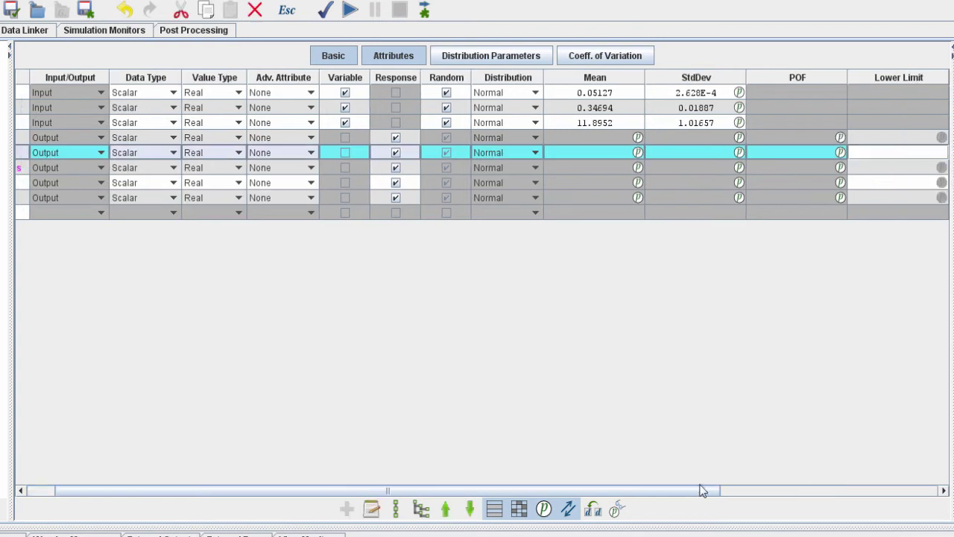
key(Right)
key(Right)
click(891, 198)
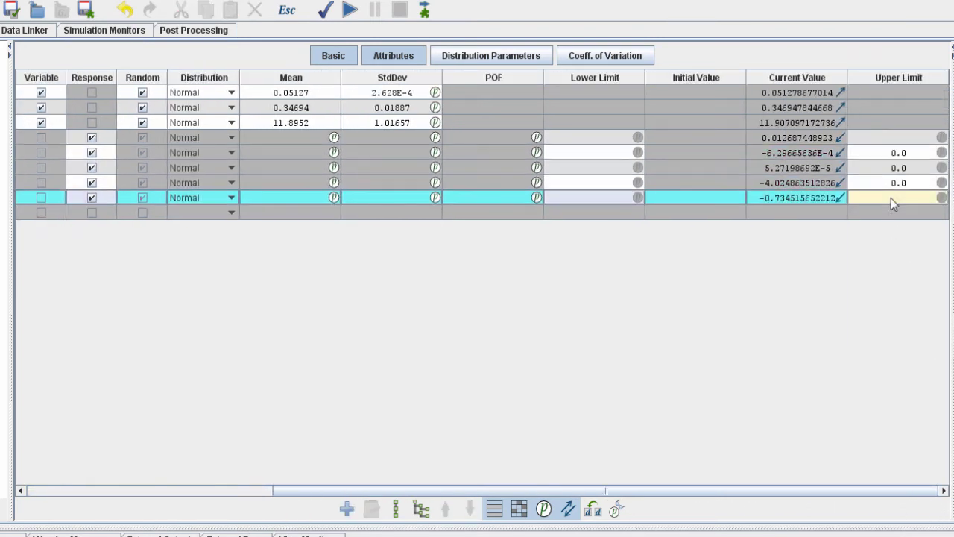
text(0)
key(Return)
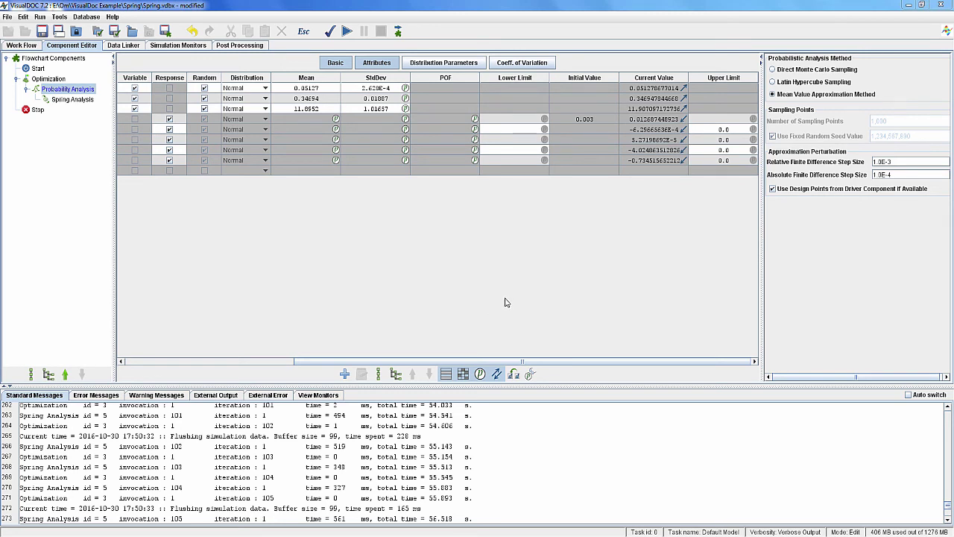
Step: In Data Linker, auto-add dW, dC and N to Optimization, linked to Probability Analysis inputs
click(136, 46)
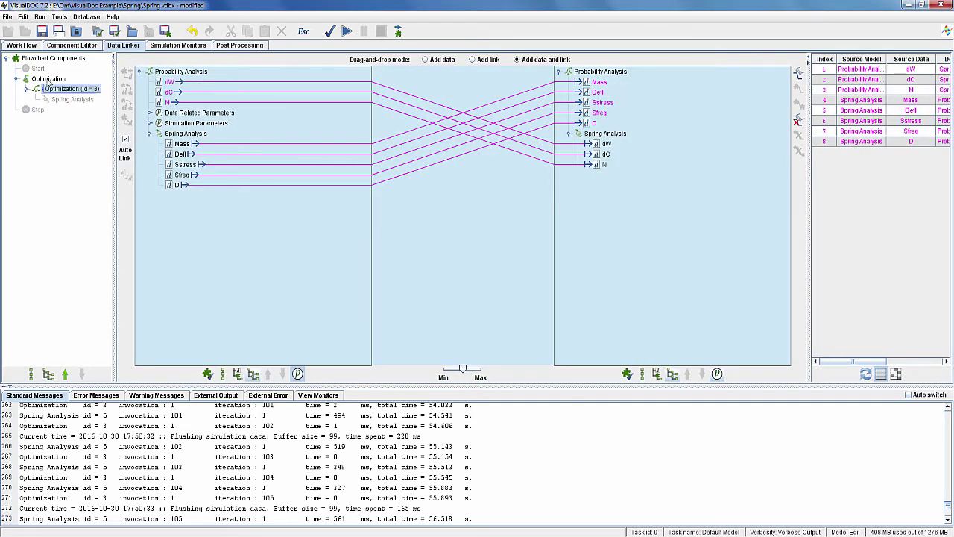
click(48, 80)
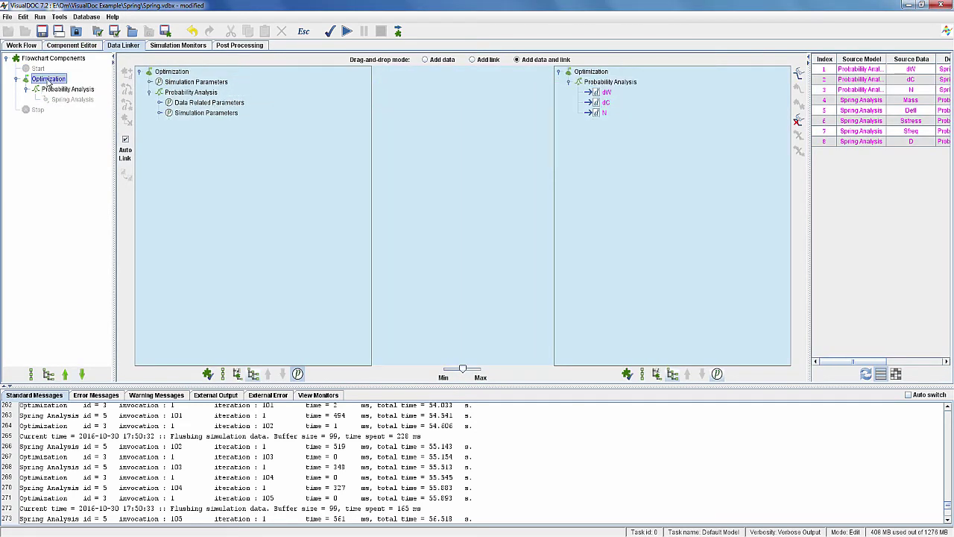
click(171, 72)
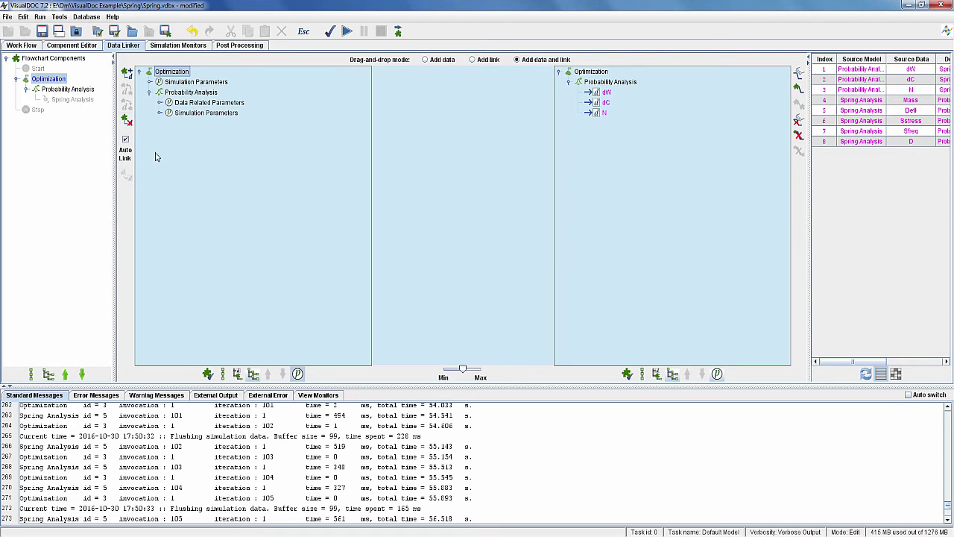
click(127, 72)
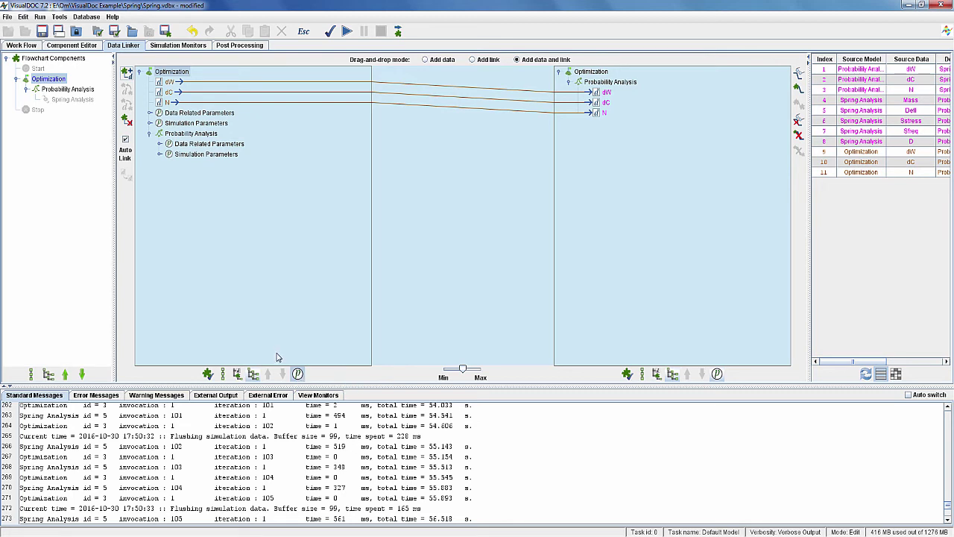
Step: Link Mass_mean, Defl, Sstress, Sfreq and D mean and pof outputs onto the Optimization node
click(254, 374)
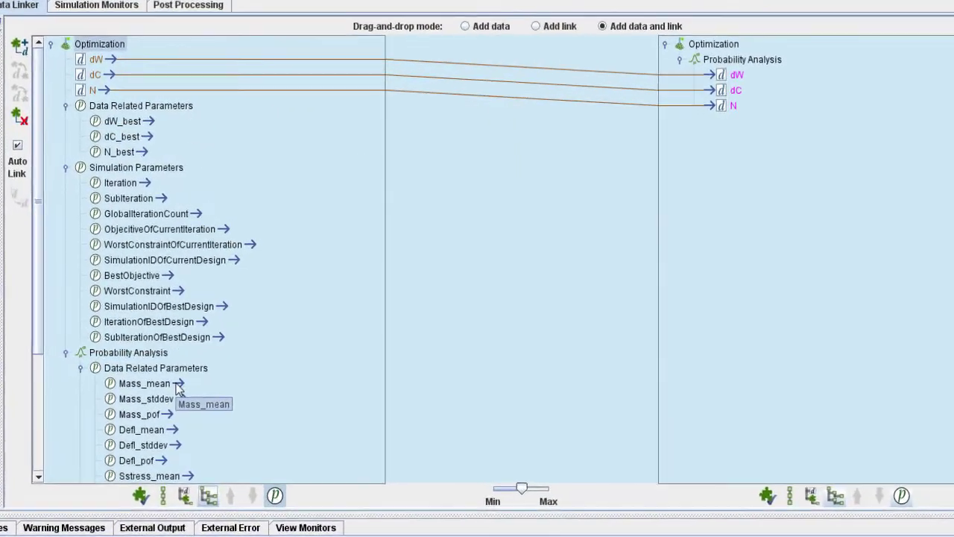
drag(209, 330, 603, 64)
drag(687, 41, 700, 36)
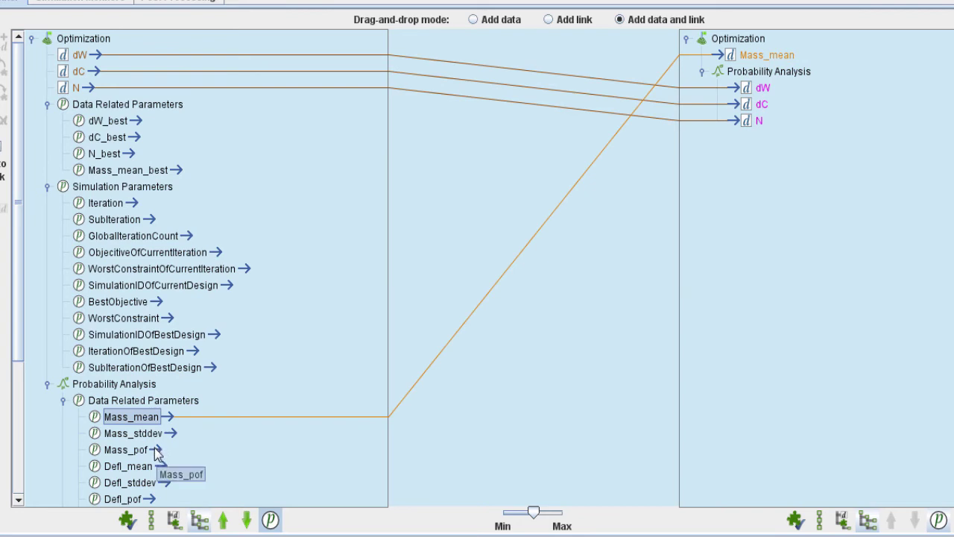
drag(129, 466, 716, 39)
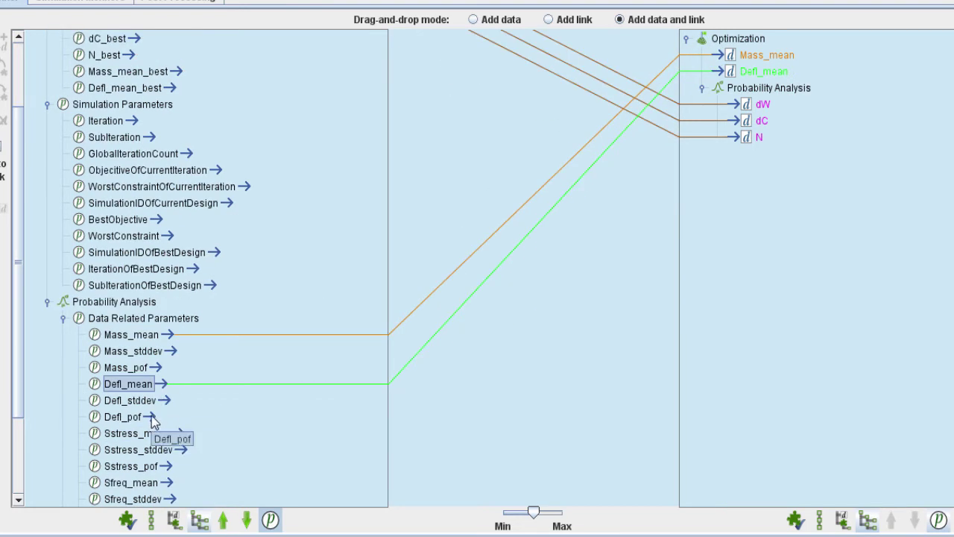
drag(123, 416, 712, 41)
drag(136, 351, 704, 41)
drag(131, 396, 705, 41)
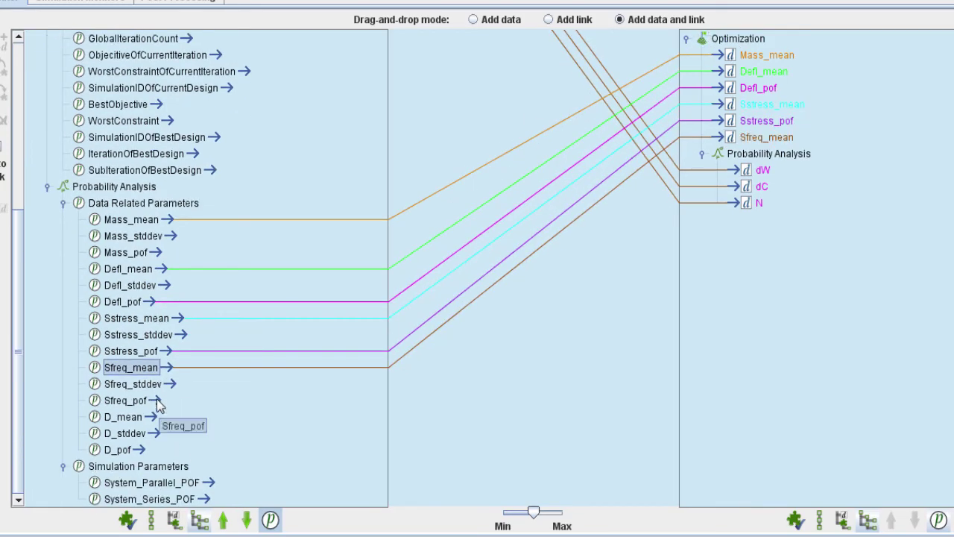
drag(153, 400, 704, 41)
drag(123, 417, 704, 41)
drag(117, 449, 704, 41)
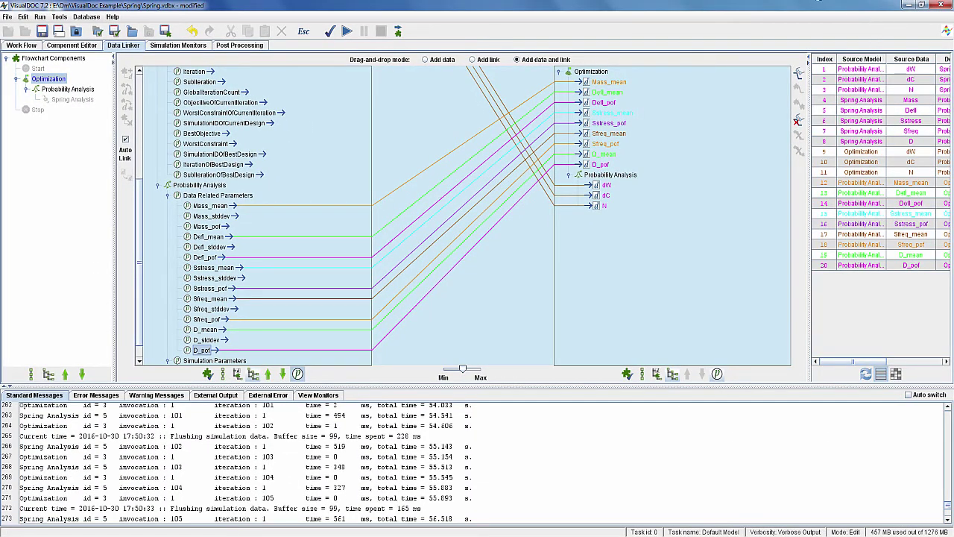
Step: Enter lower bounds 0.05, 0.05, 1.0 and N initial value 11.8952; make Mass_mean the objective, not a constraint
click(86, 47)
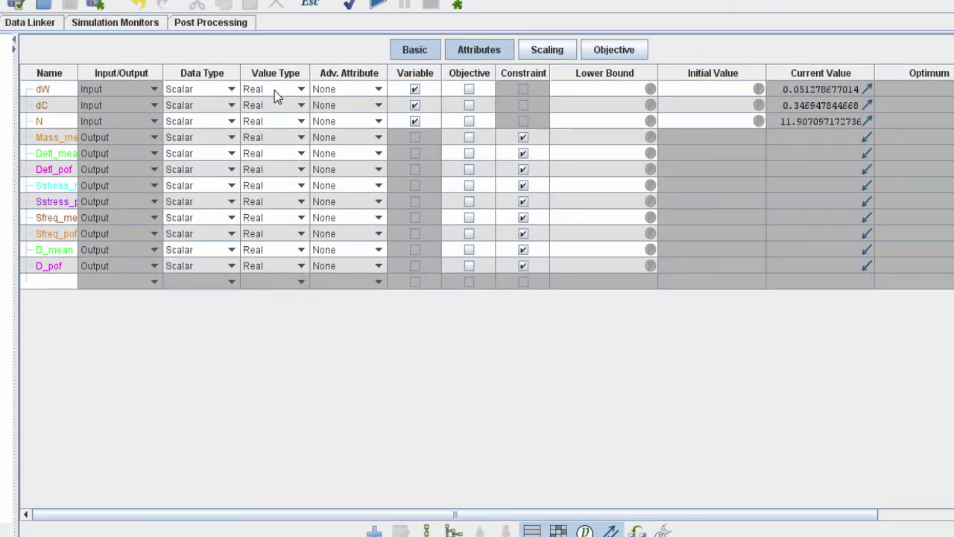
click(590, 89)
text(0.05)
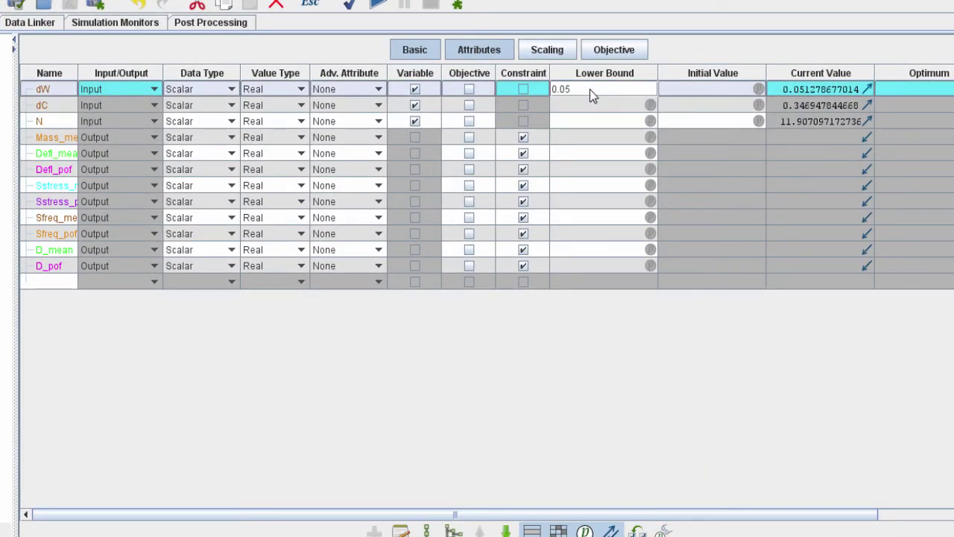
key(Return)
text(0.05)
key(Return)
text(1.0)
click(721, 122)
text(1)
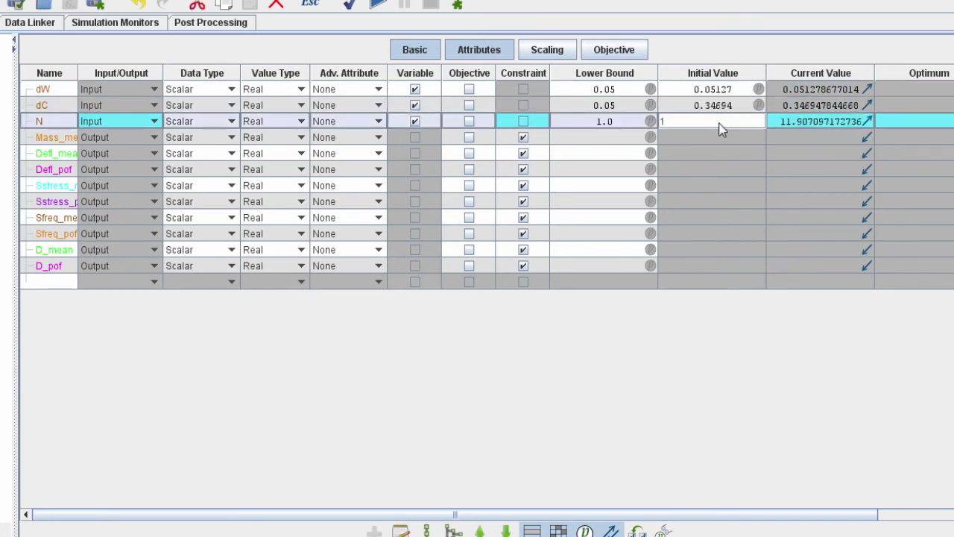
text(1.8952)
key(Return)
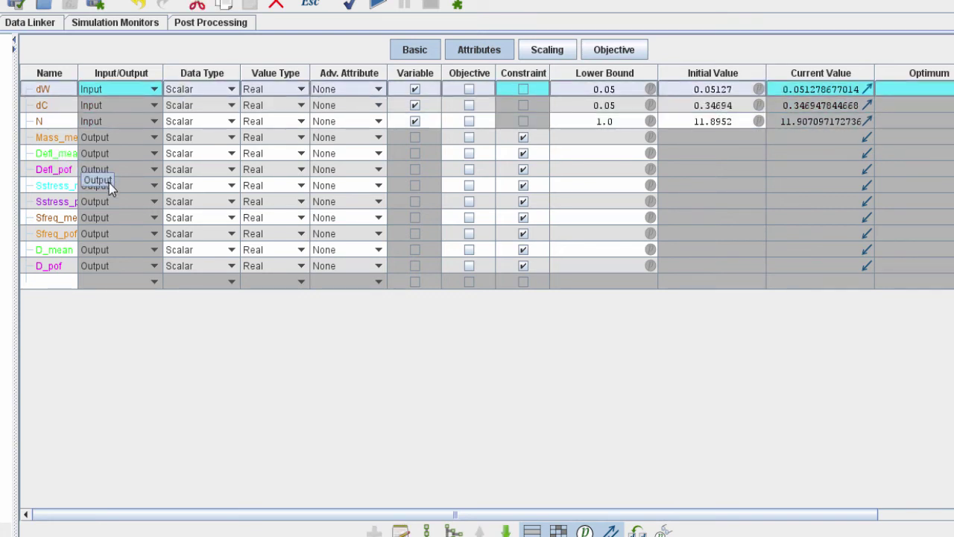
click(468, 138)
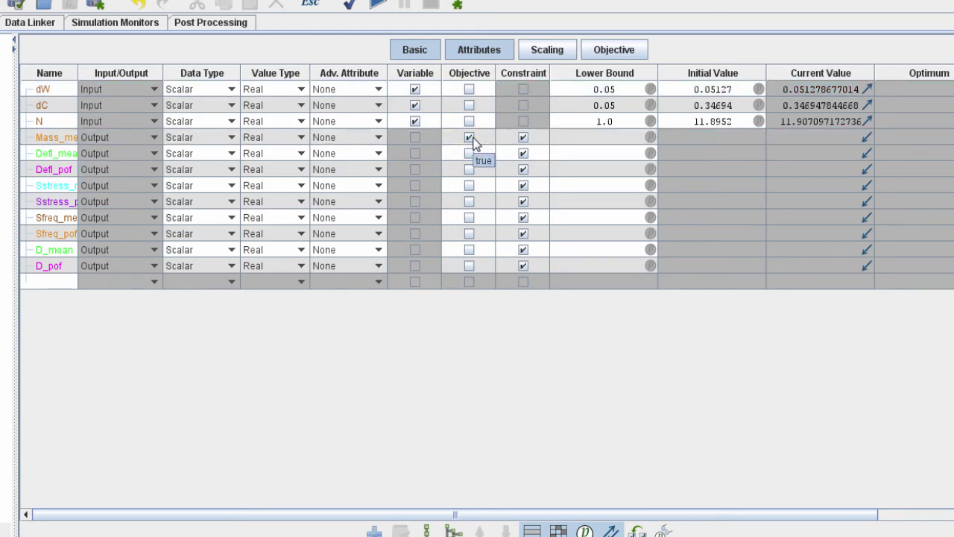
click(523, 138)
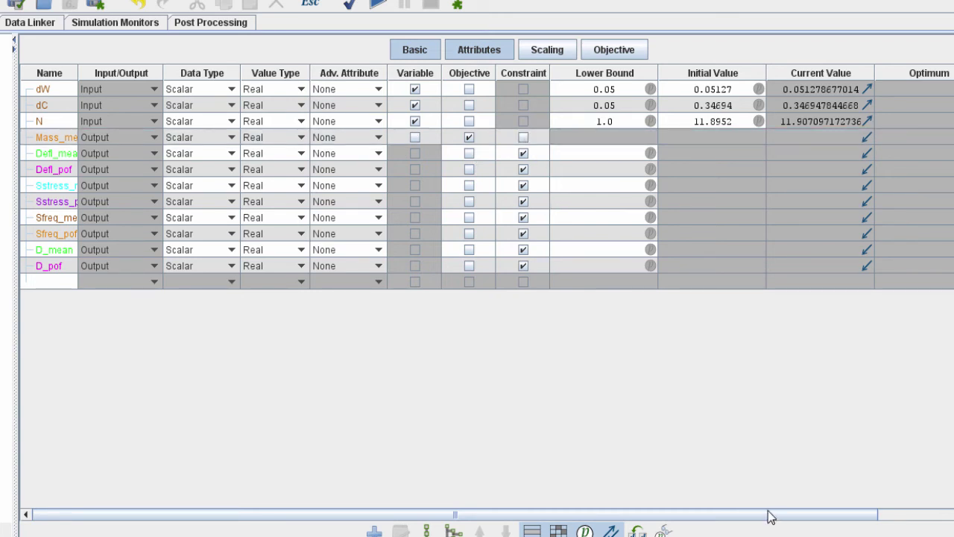
Step: Enter upper bounds of 0.0 for mean constraints like Defl_mean and 0.05 for failure probabilities like D_pof
drag(769, 514, 858, 514)
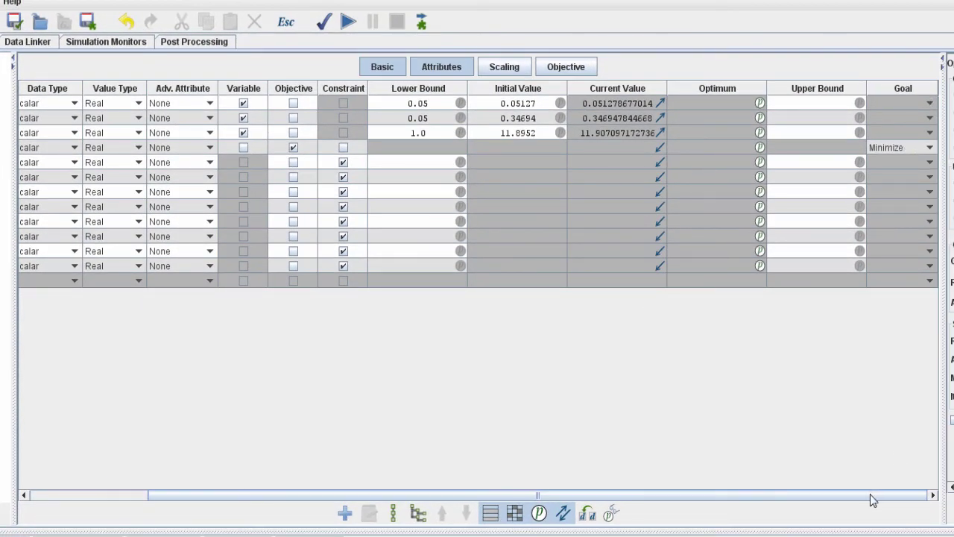
drag(872, 499, 665, 502)
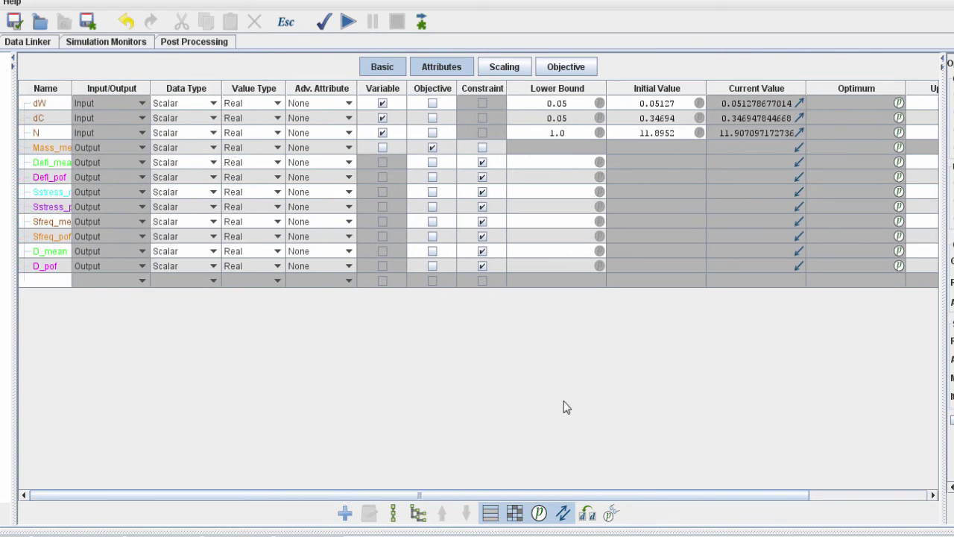
drag(708, 495, 798, 498)
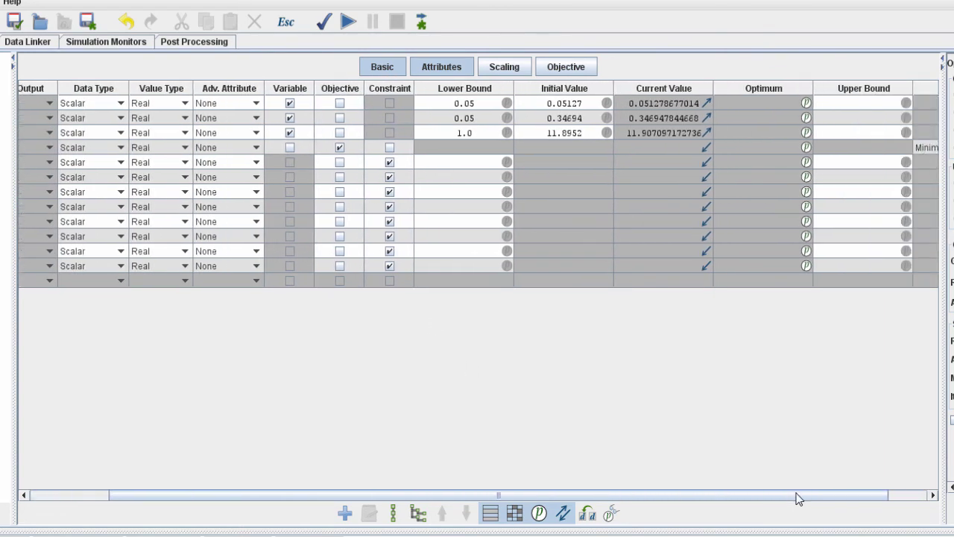
click(873, 162)
text(0)
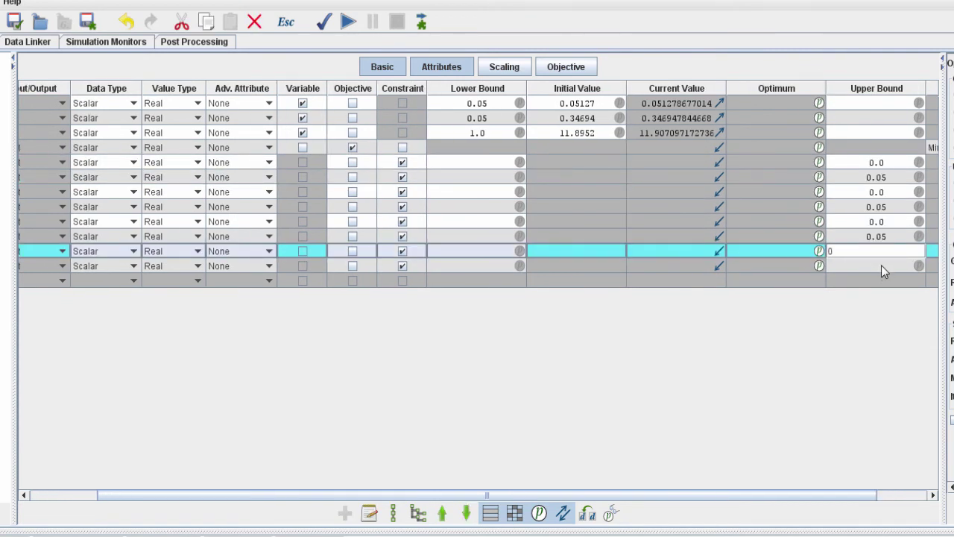
click(881, 265)
text(0.05)
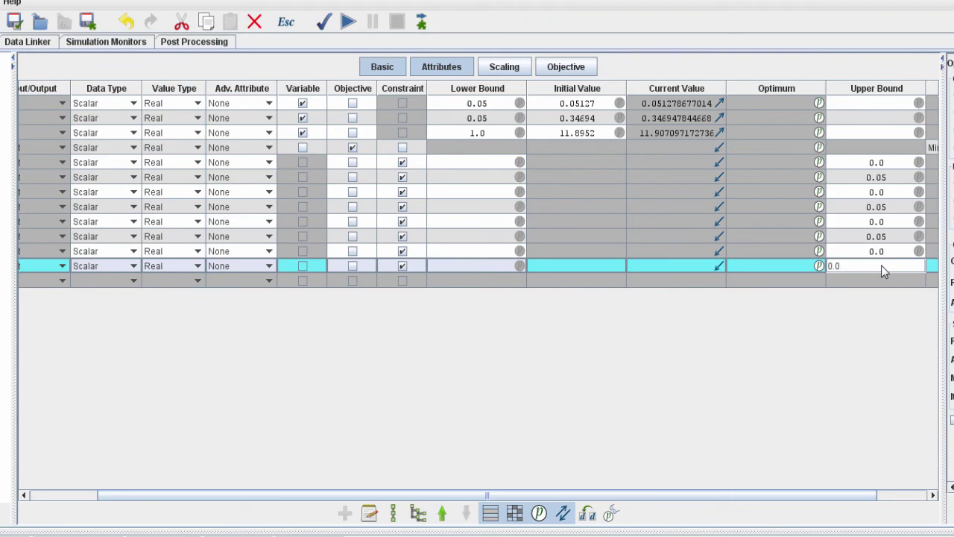
key(Return)
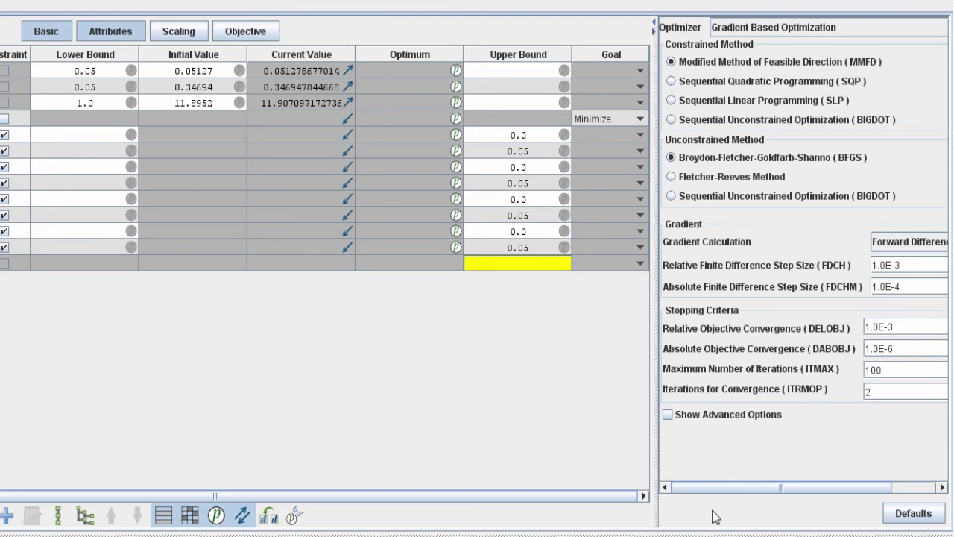
Step: Choose Central Difference as the Optimizer panel's Gradient Calculation method
drag(720, 489, 771, 490)
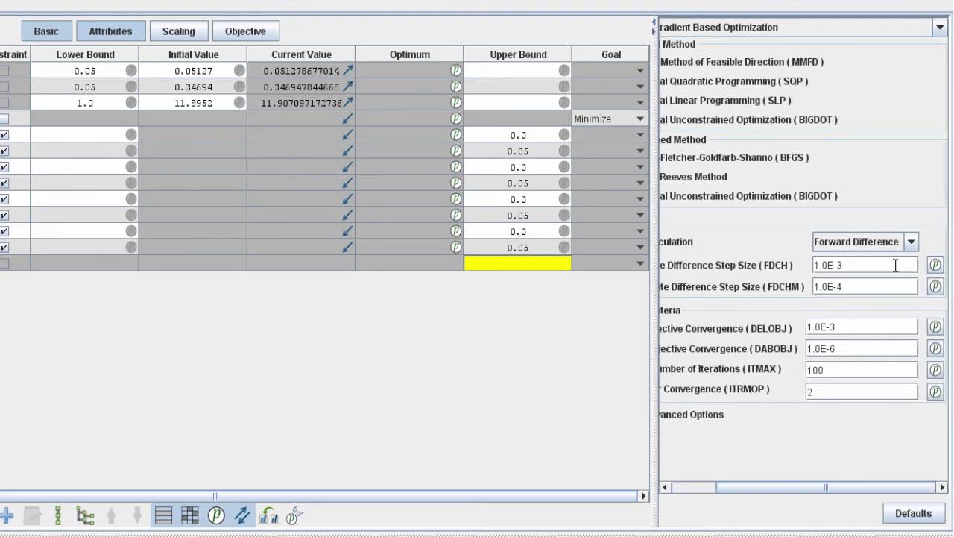
click(911, 242)
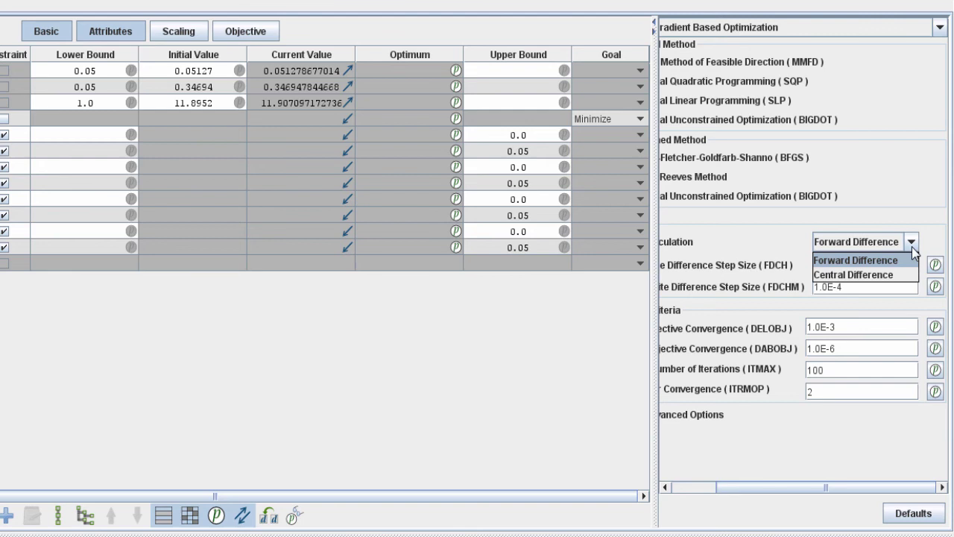
click(864, 274)
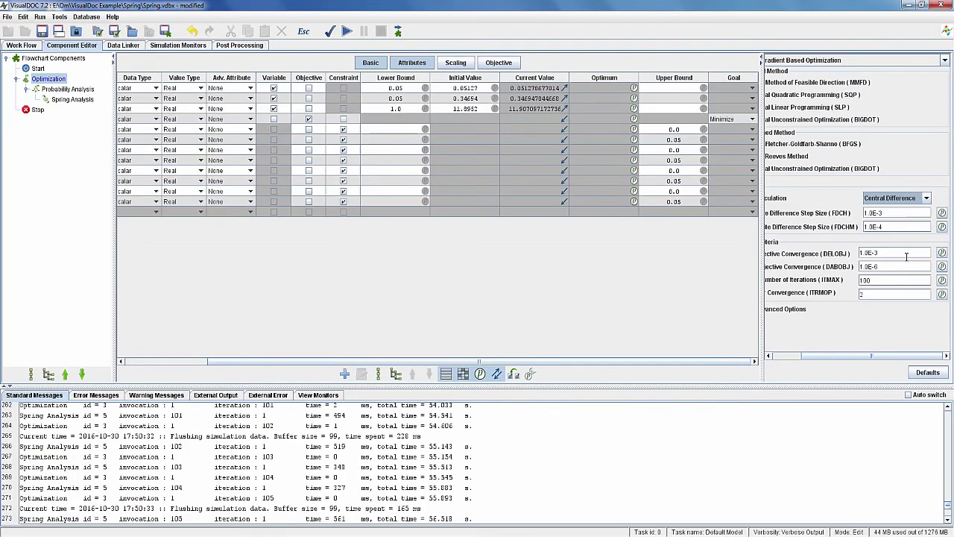
Step: Assign dW, dC and N to the X1 axis of History Monitor 2's Samples 1, 2 and 3
click(192, 48)
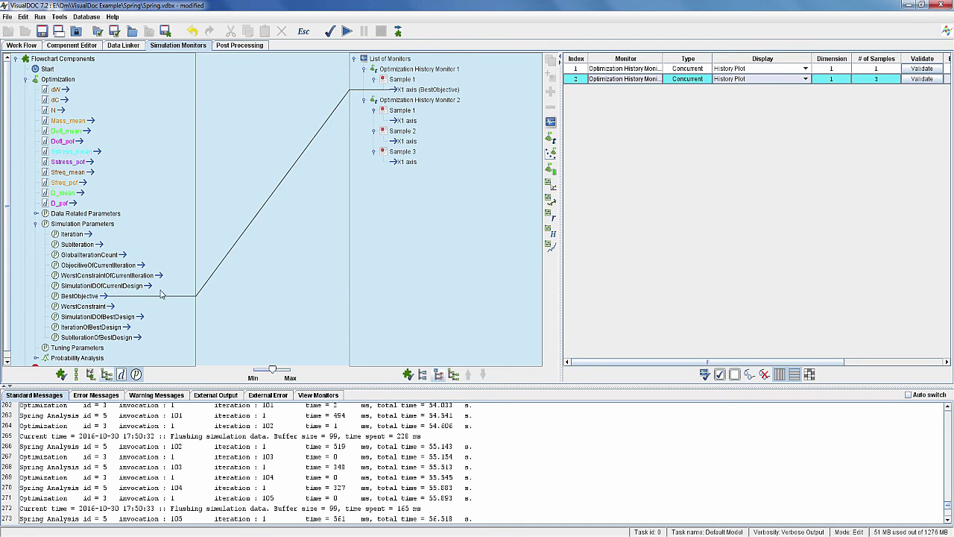
scroll(138, 280, down, 1)
drag(66, 82, 407, 120)
drag(65, 92, 406, 141)
drag(64, 103, 407, 162)
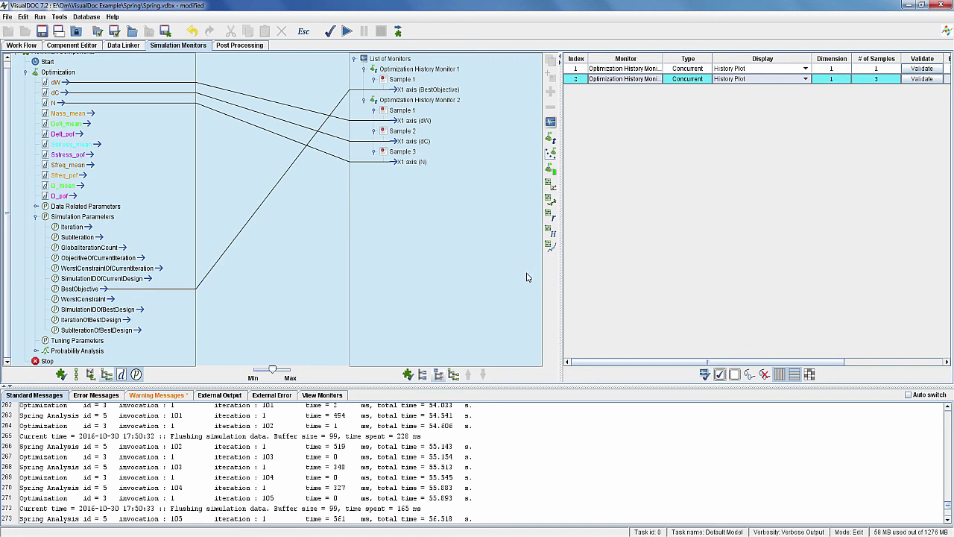
Step: Validate and run the reliability-based optimization, then display the history plots over iterations 0–4
click(329, 33)
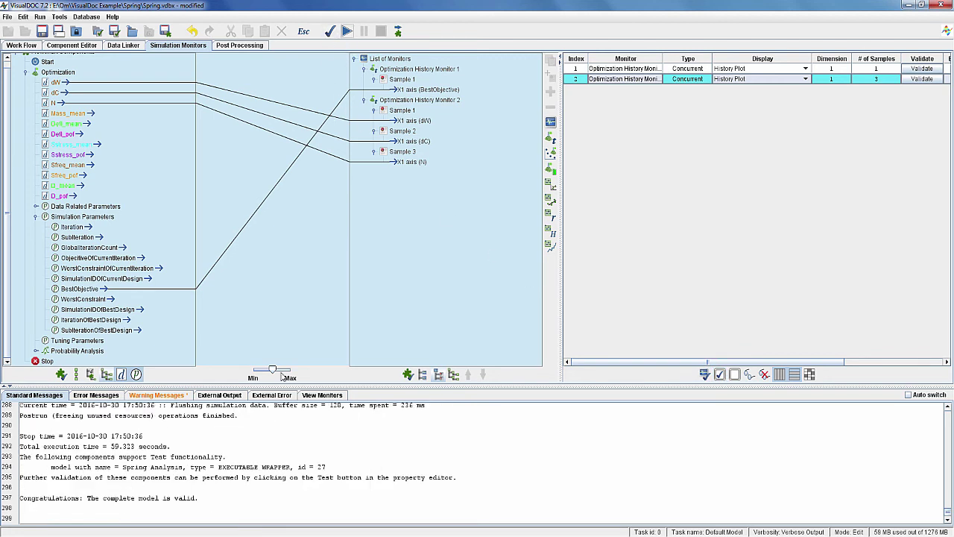
click(348, 33)
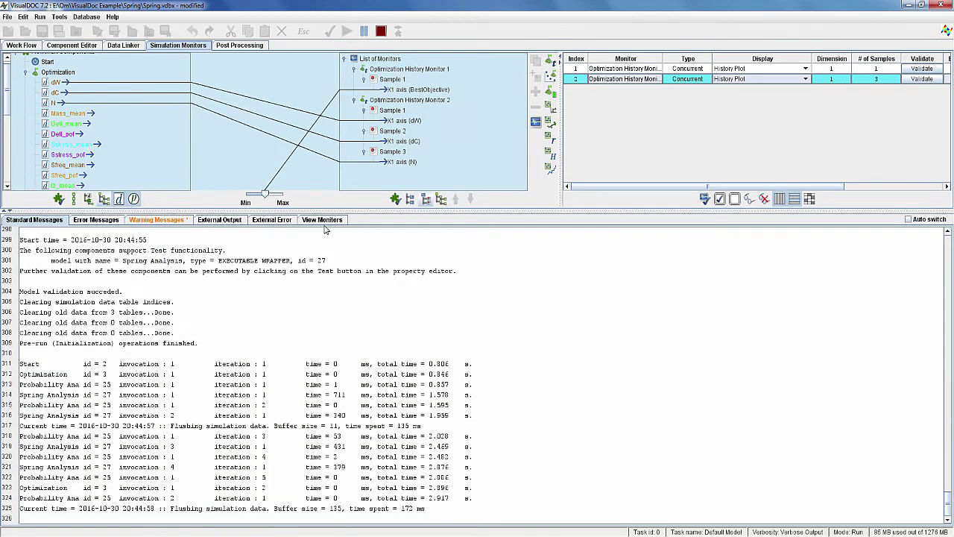
click(331, 224)
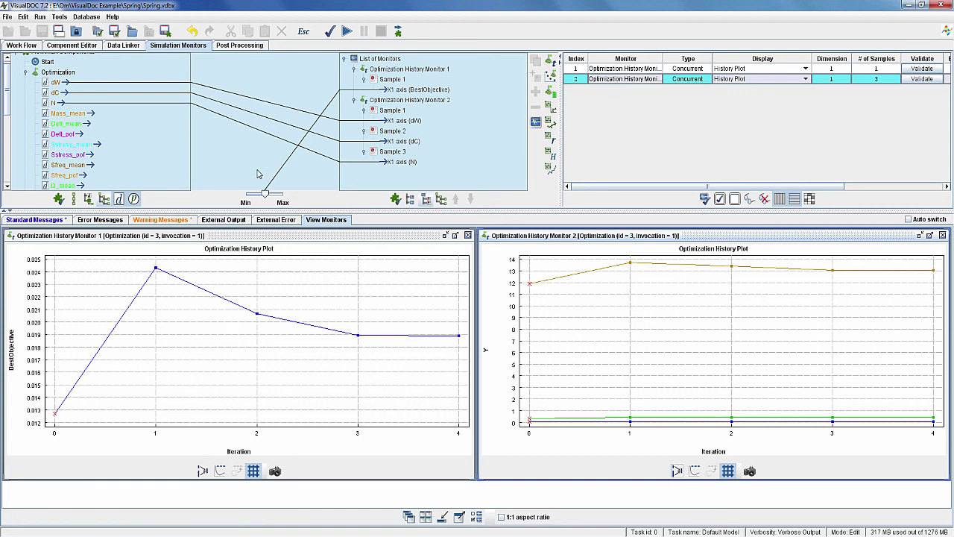
Step: Show the optimum values: dW ≈0.0551, dC ≈0.4134, N ≈13.033, objective ≈0.0189
click(73, 45)
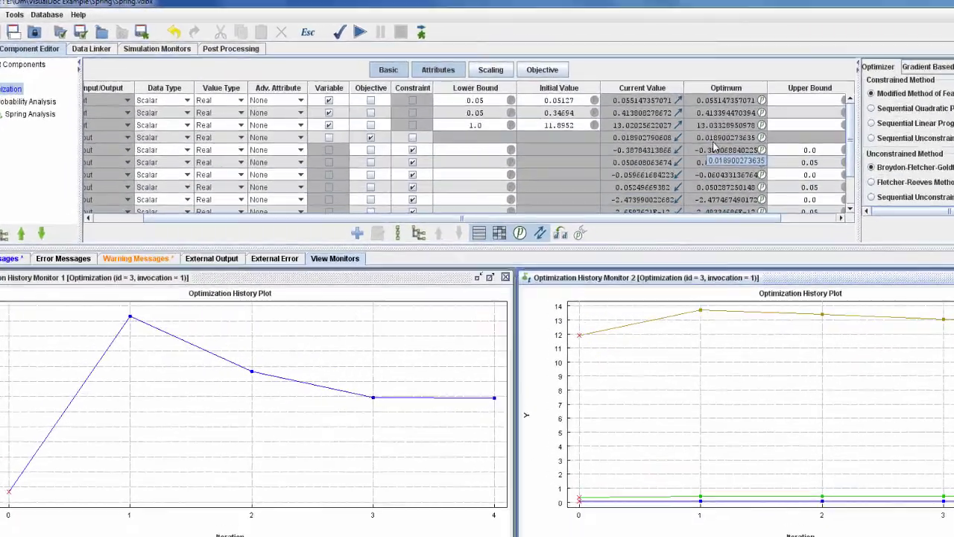